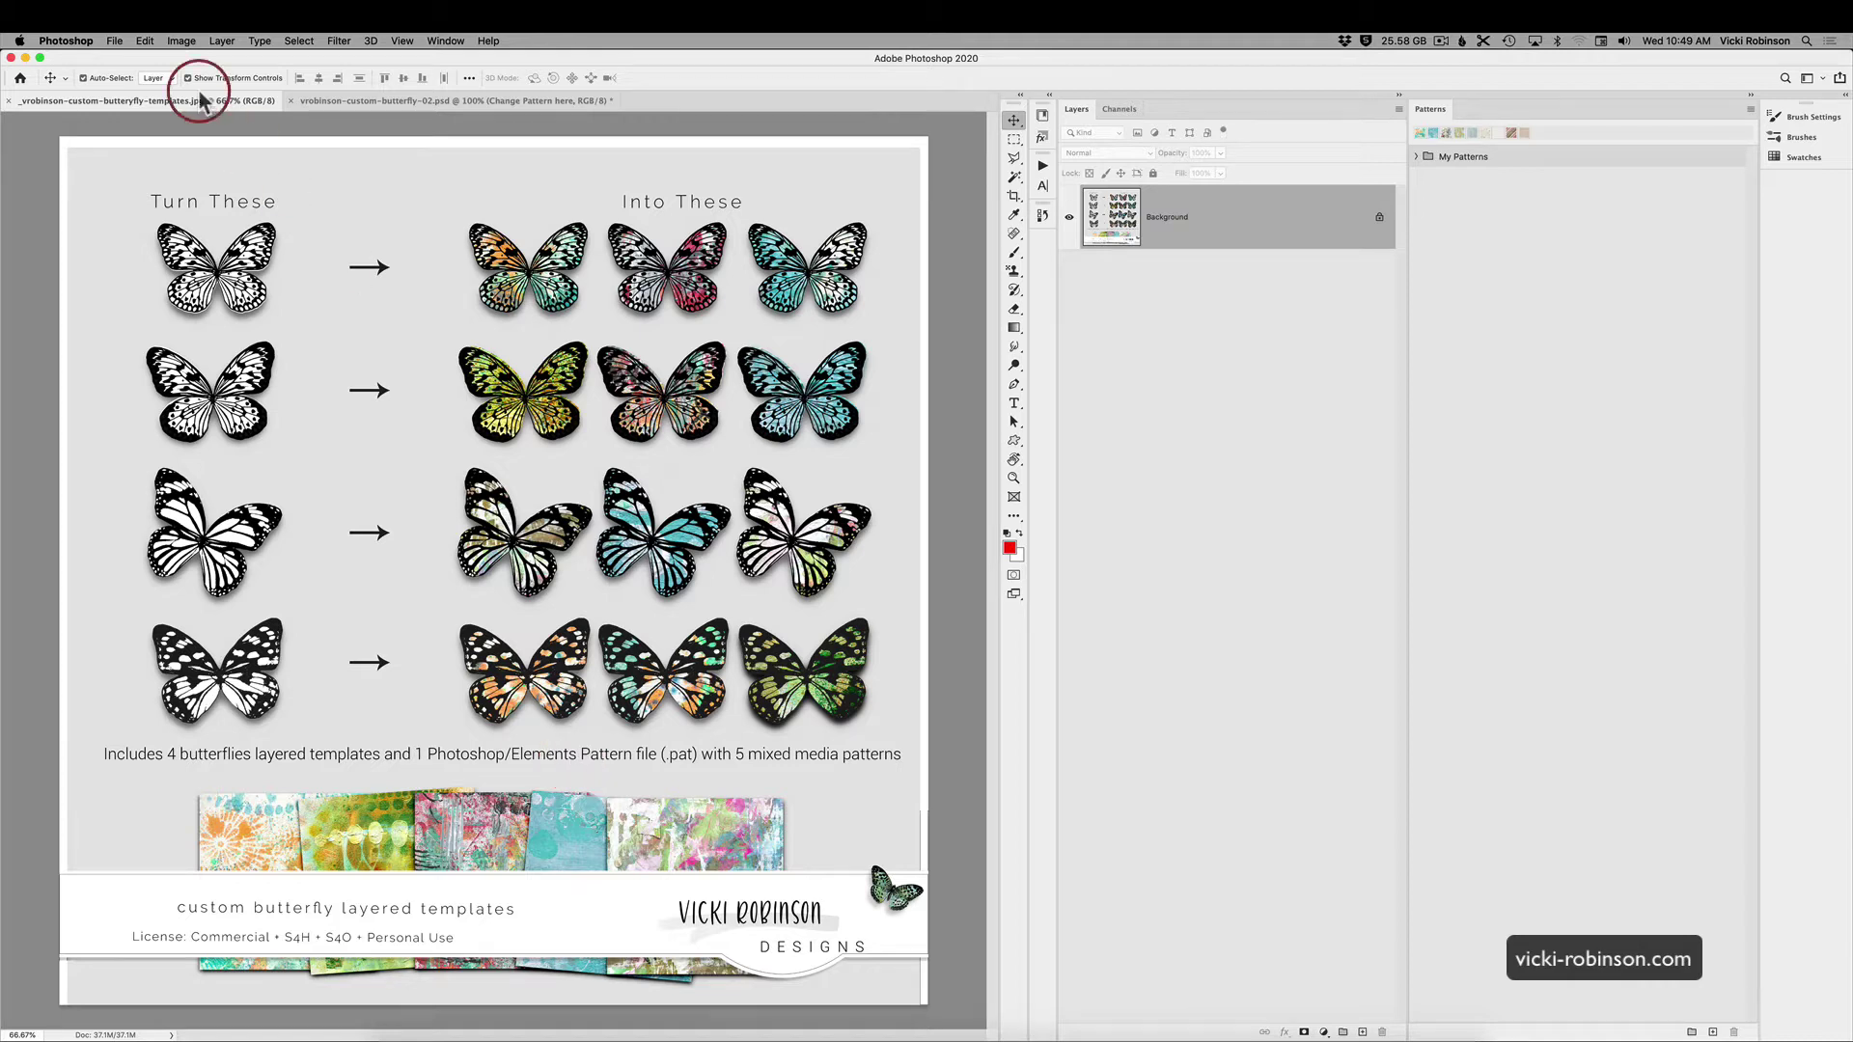
- Check which preset types the Preset Manager offers, and close it without loading anything
{"action": "left_click", "coordinate": [147, 42]}
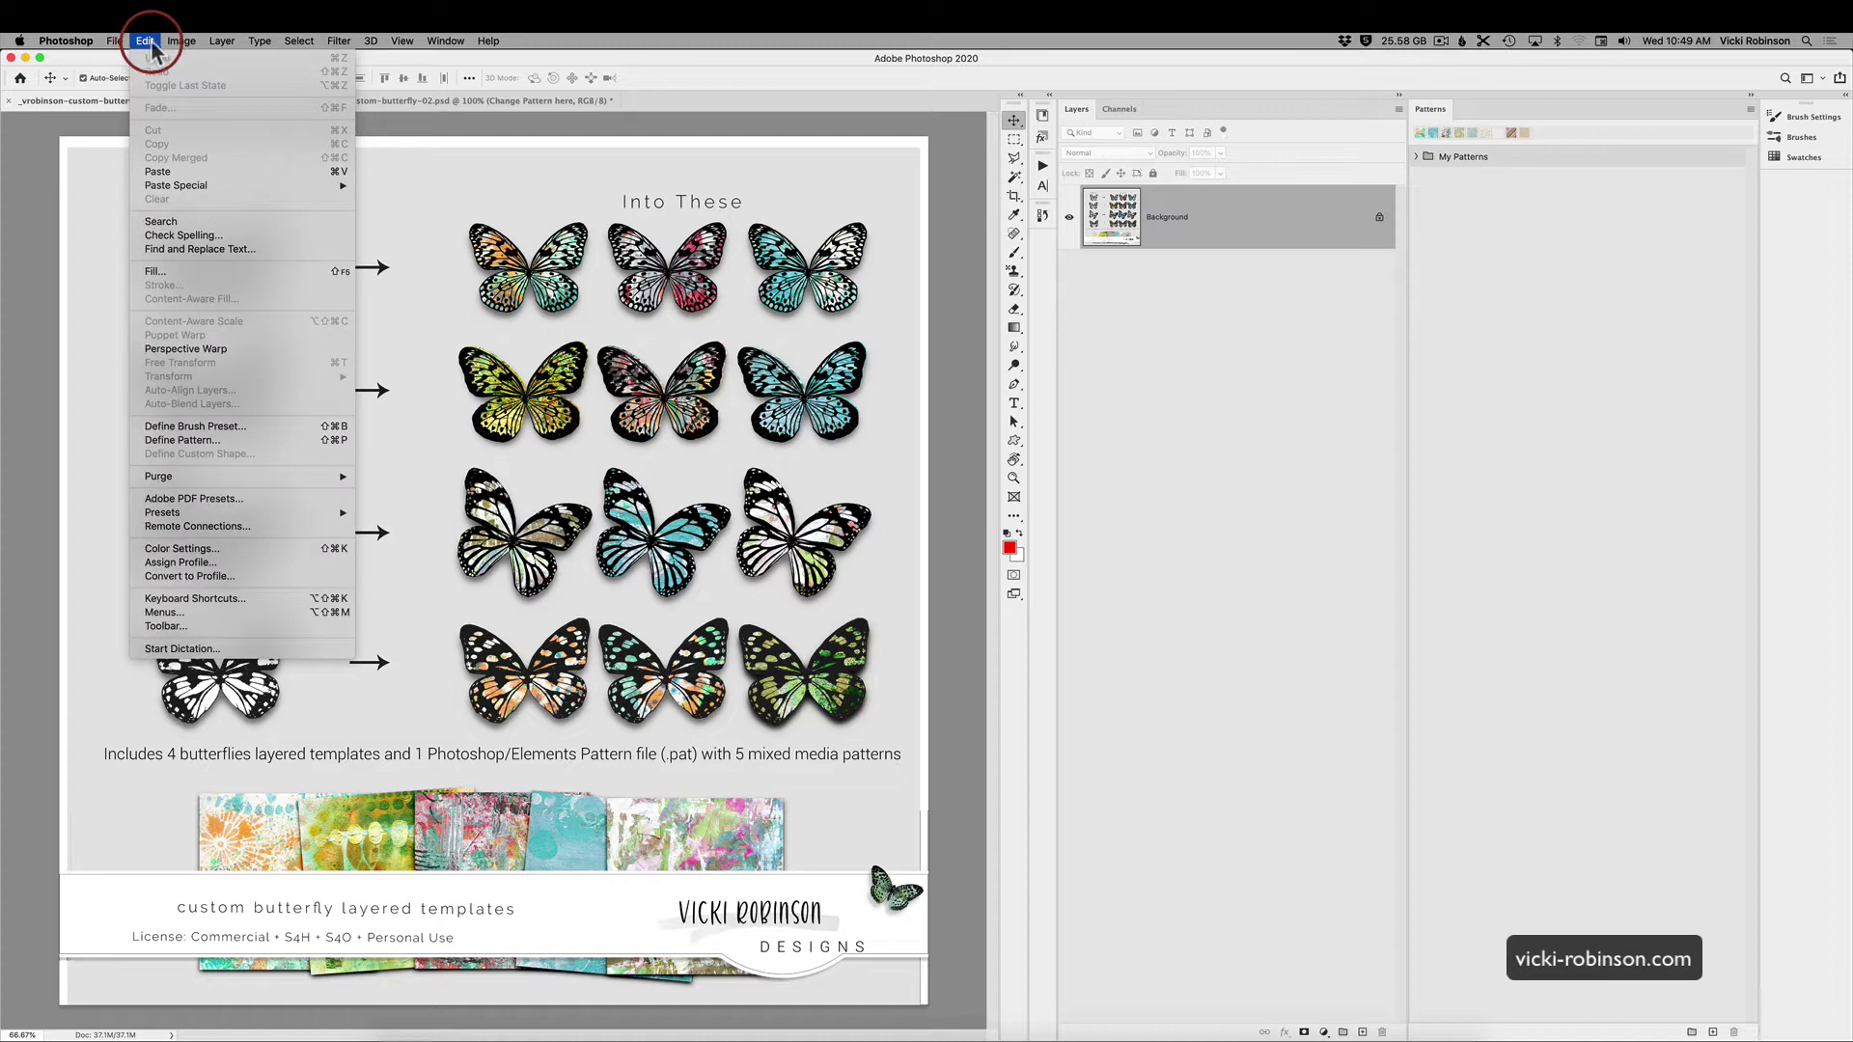
{"action": "mouse_move", "coordinate": [198, 512]}
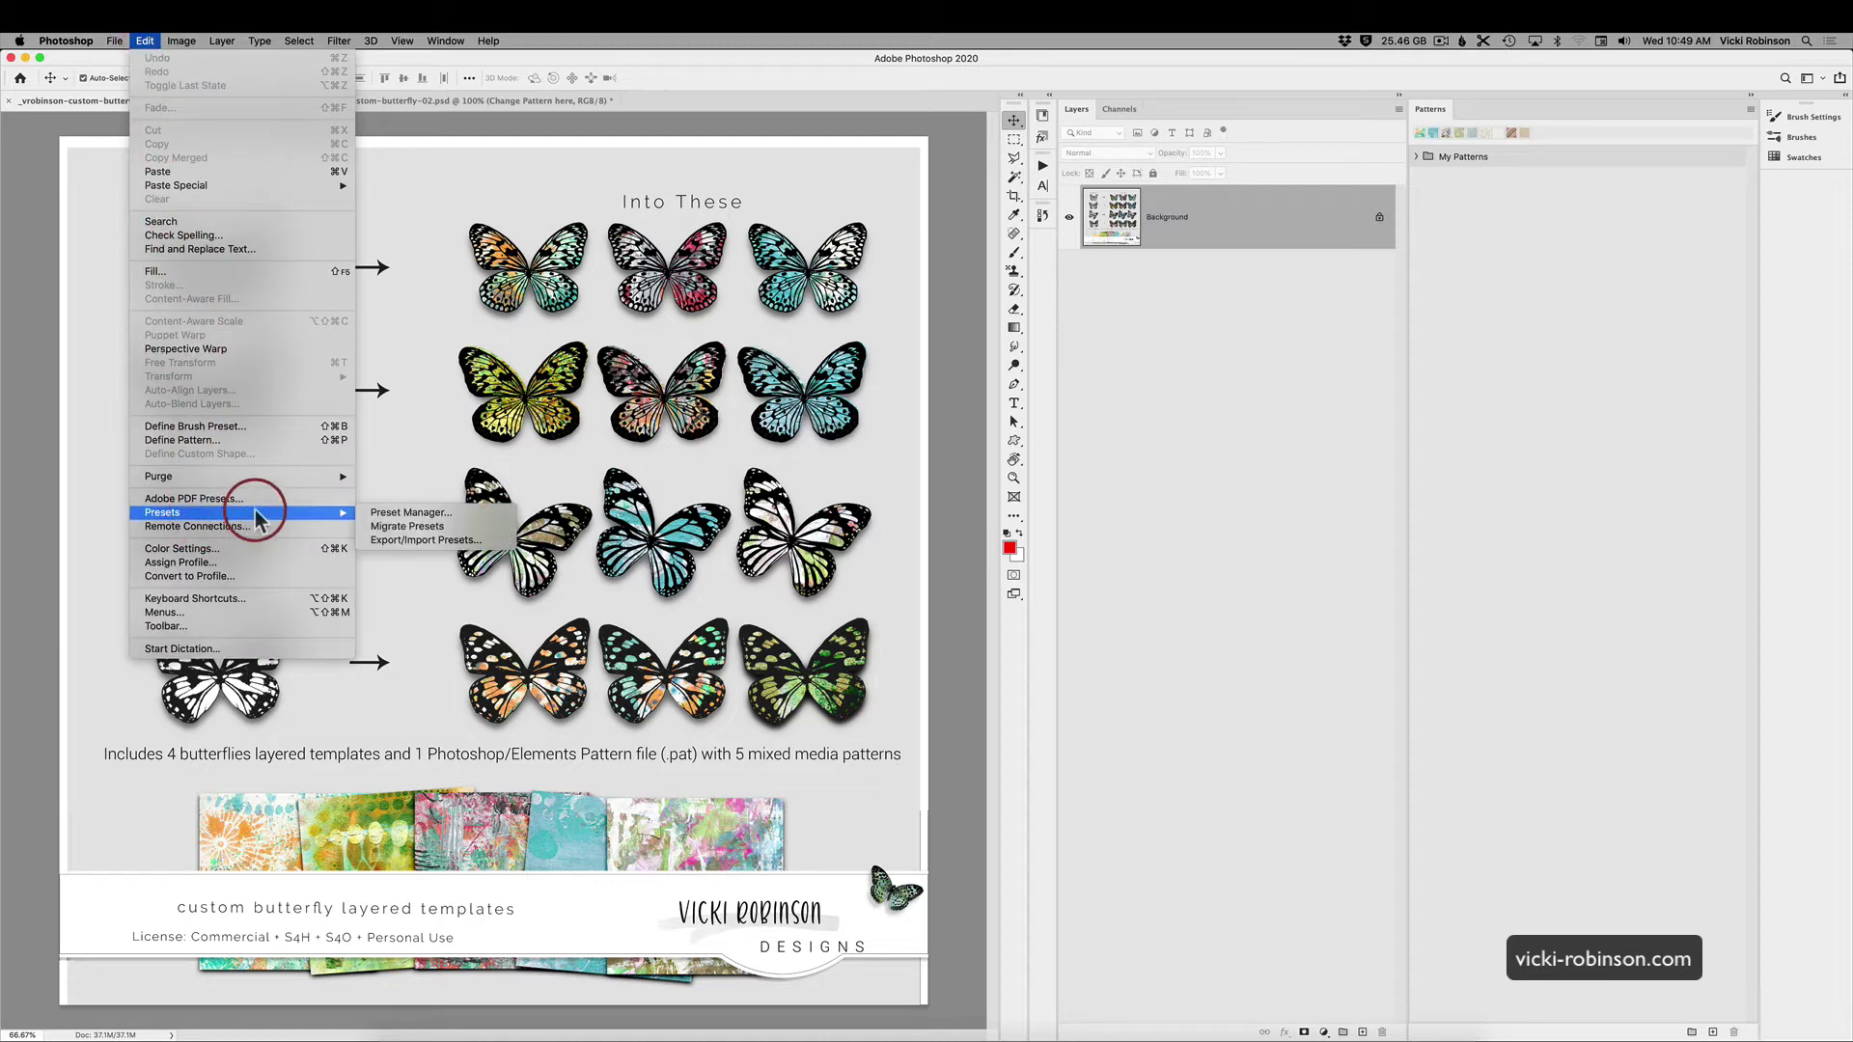
{"action": "left_click", "coordinate": [382, 512]}
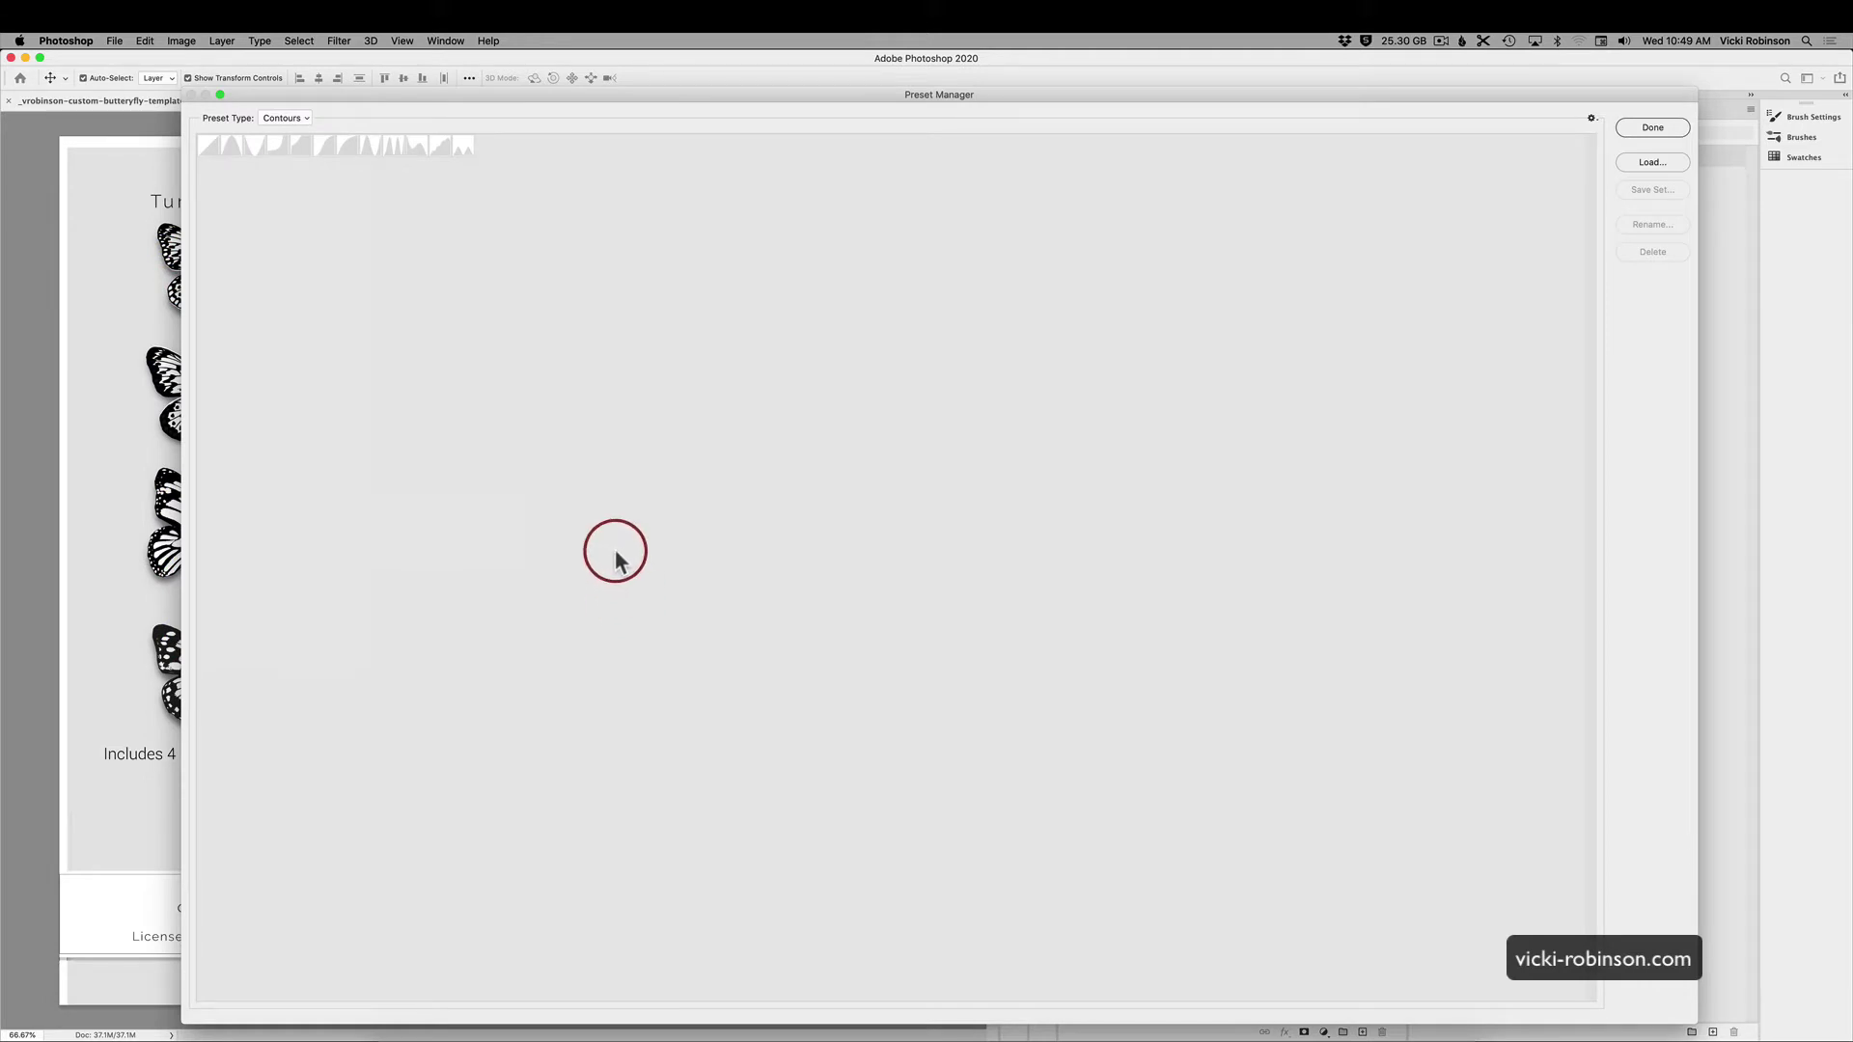
{"action": "left_click", "coordinate": [307, 122]}
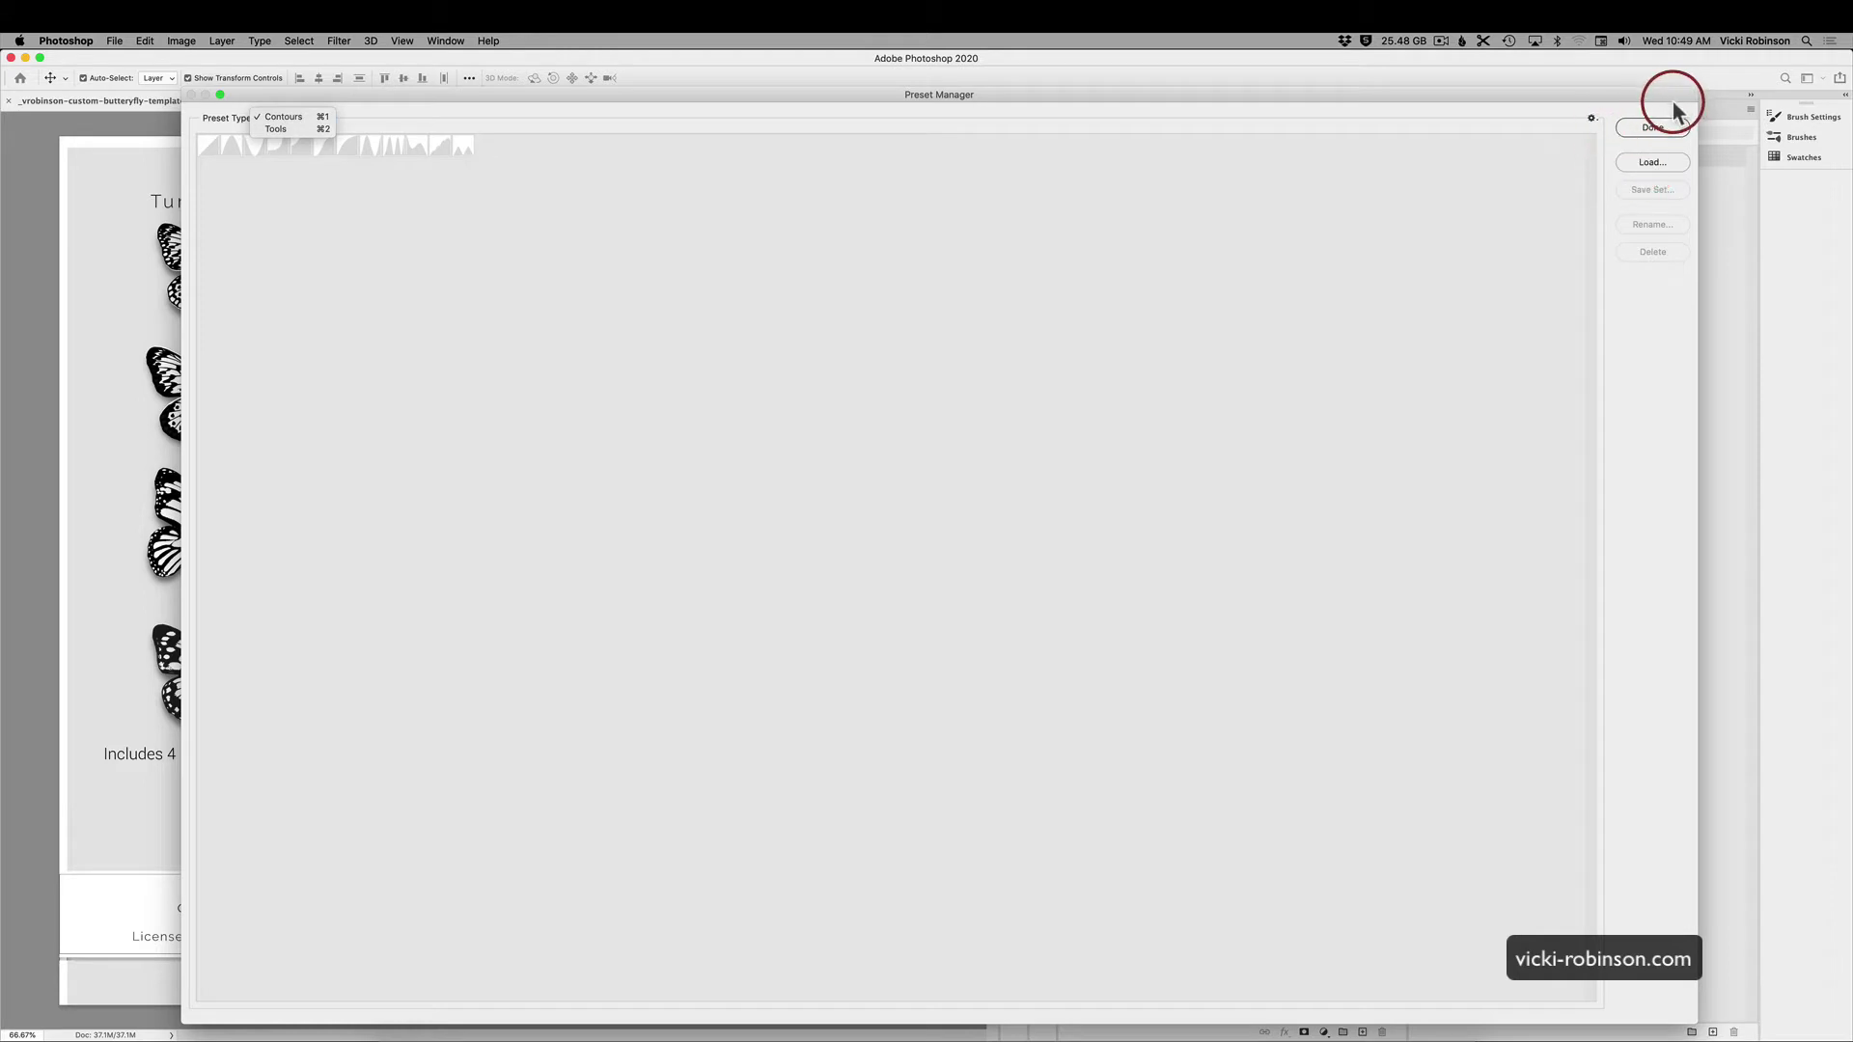
{"action": "left_click", "coordinate": [1660, 135]}
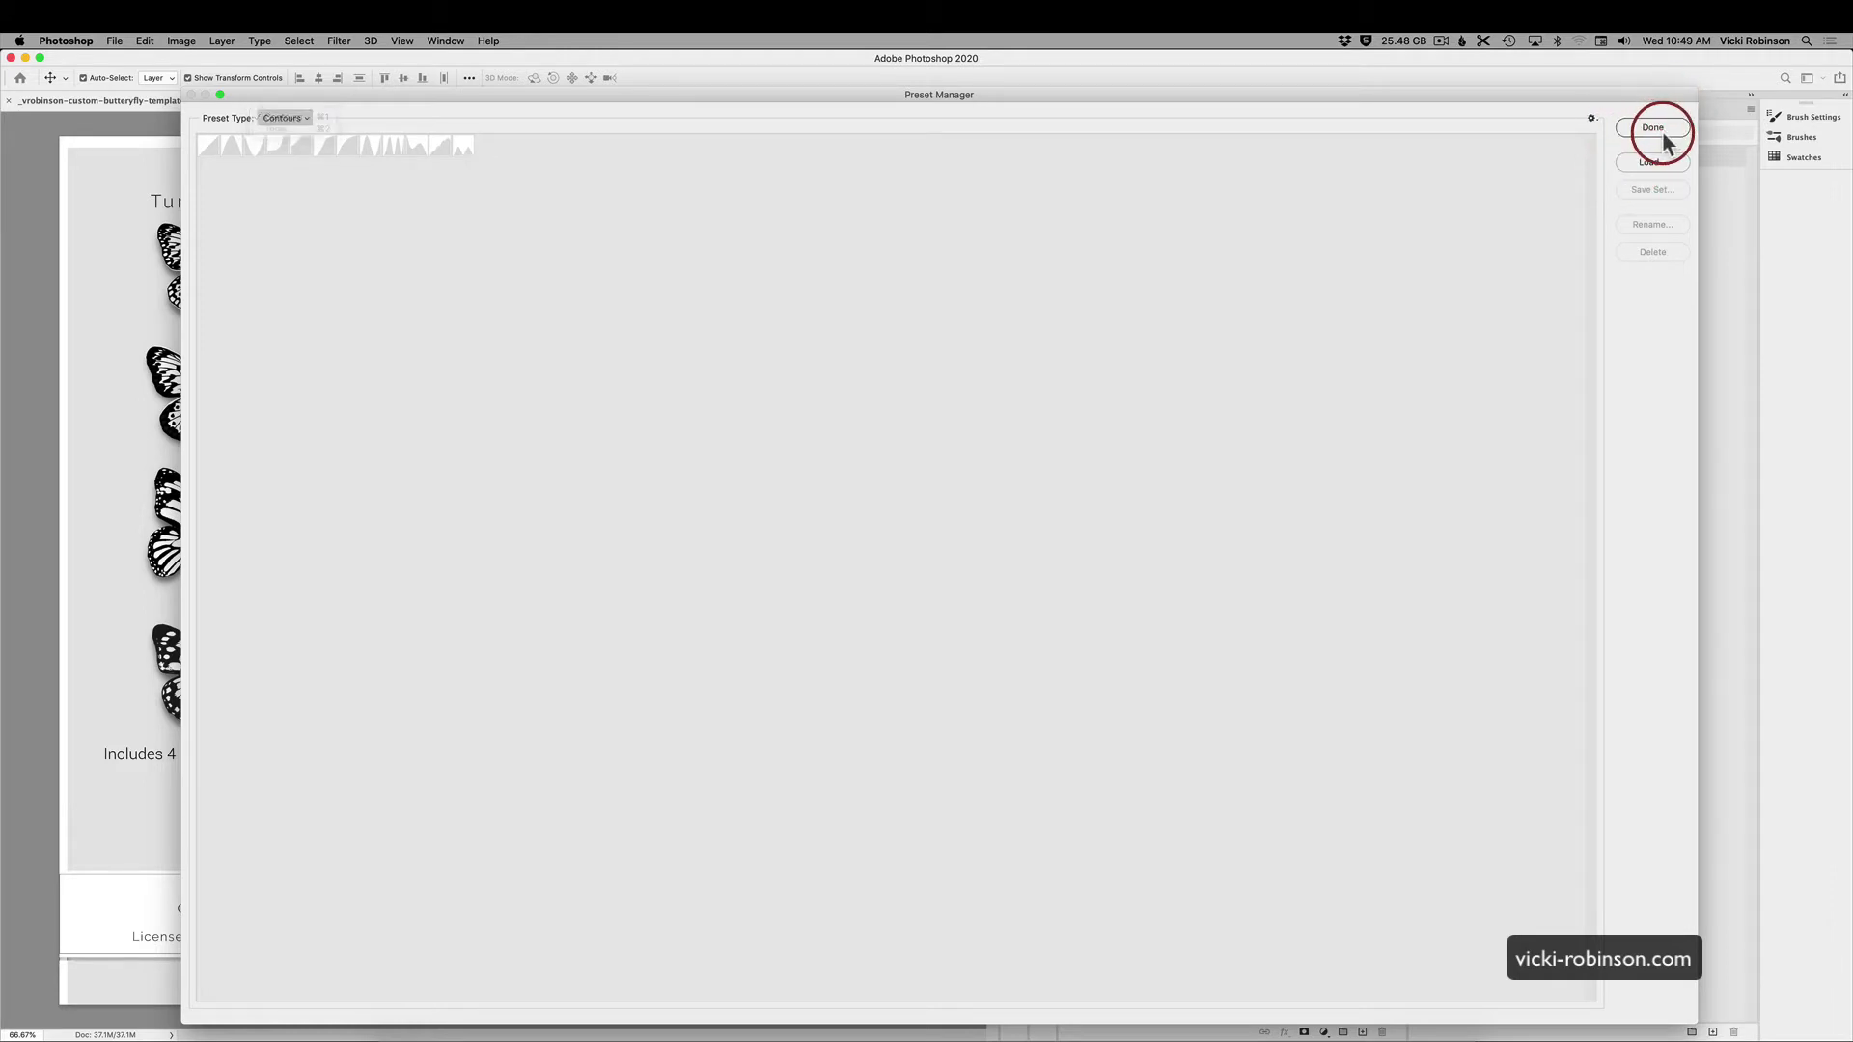
{"action": "left_click", "coordinate": [1660, 135]}
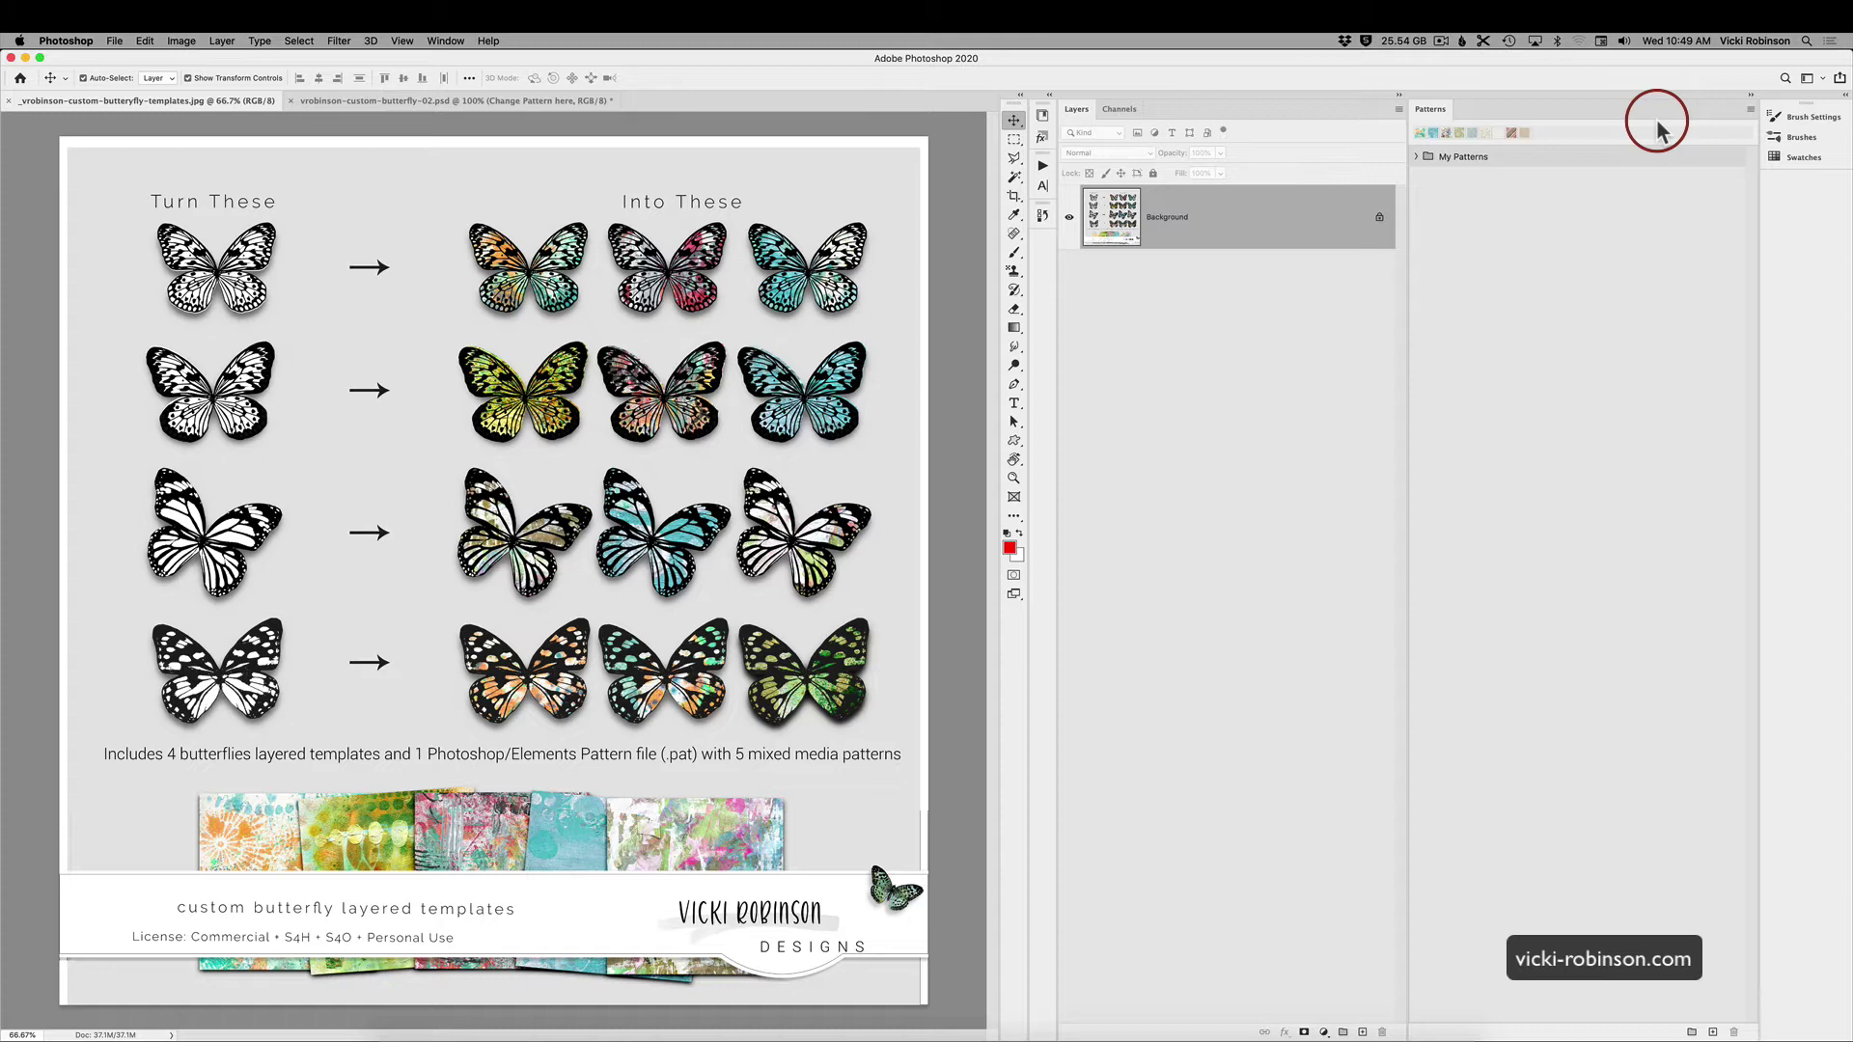
- Import vrobinson-custom-butterfly-patterns.pat as patterns and expand the imported pattern group
{"action": "left_click", "coordinate": [446, 40]}
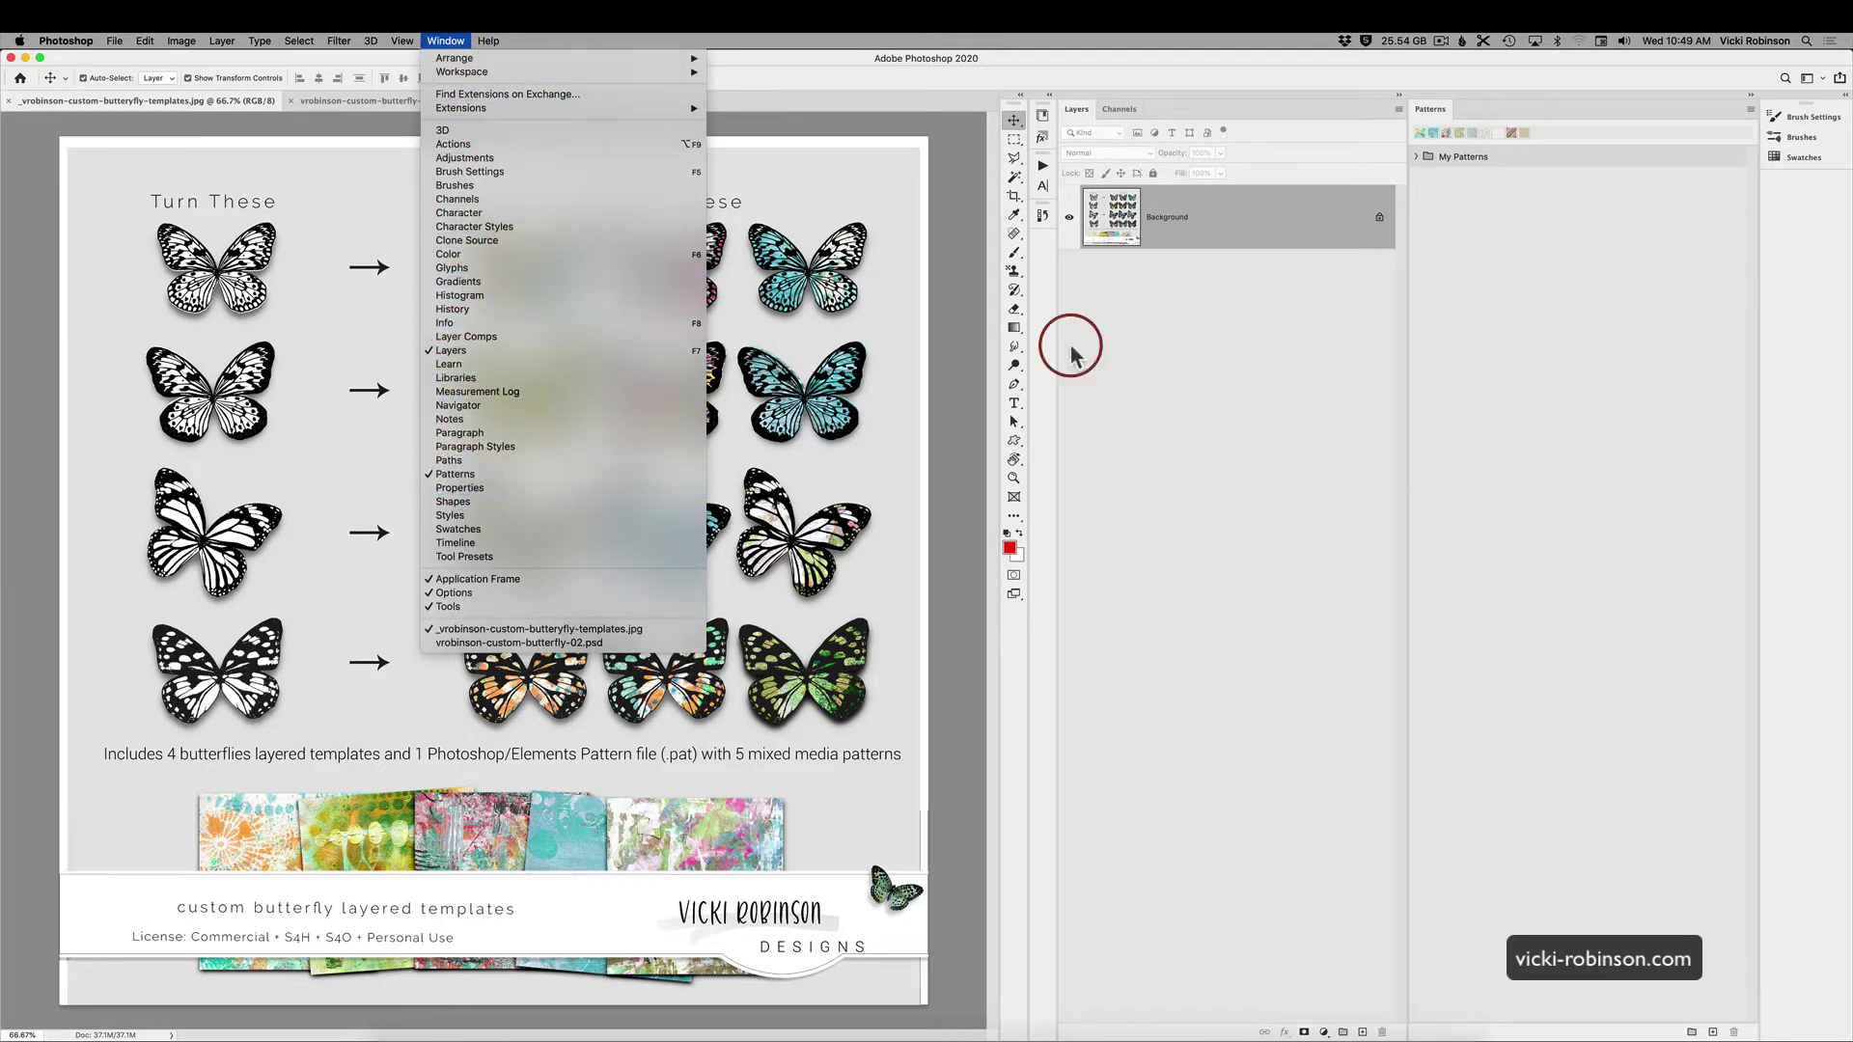
{"action": "left_click", "coordinate": [1554, 118]}
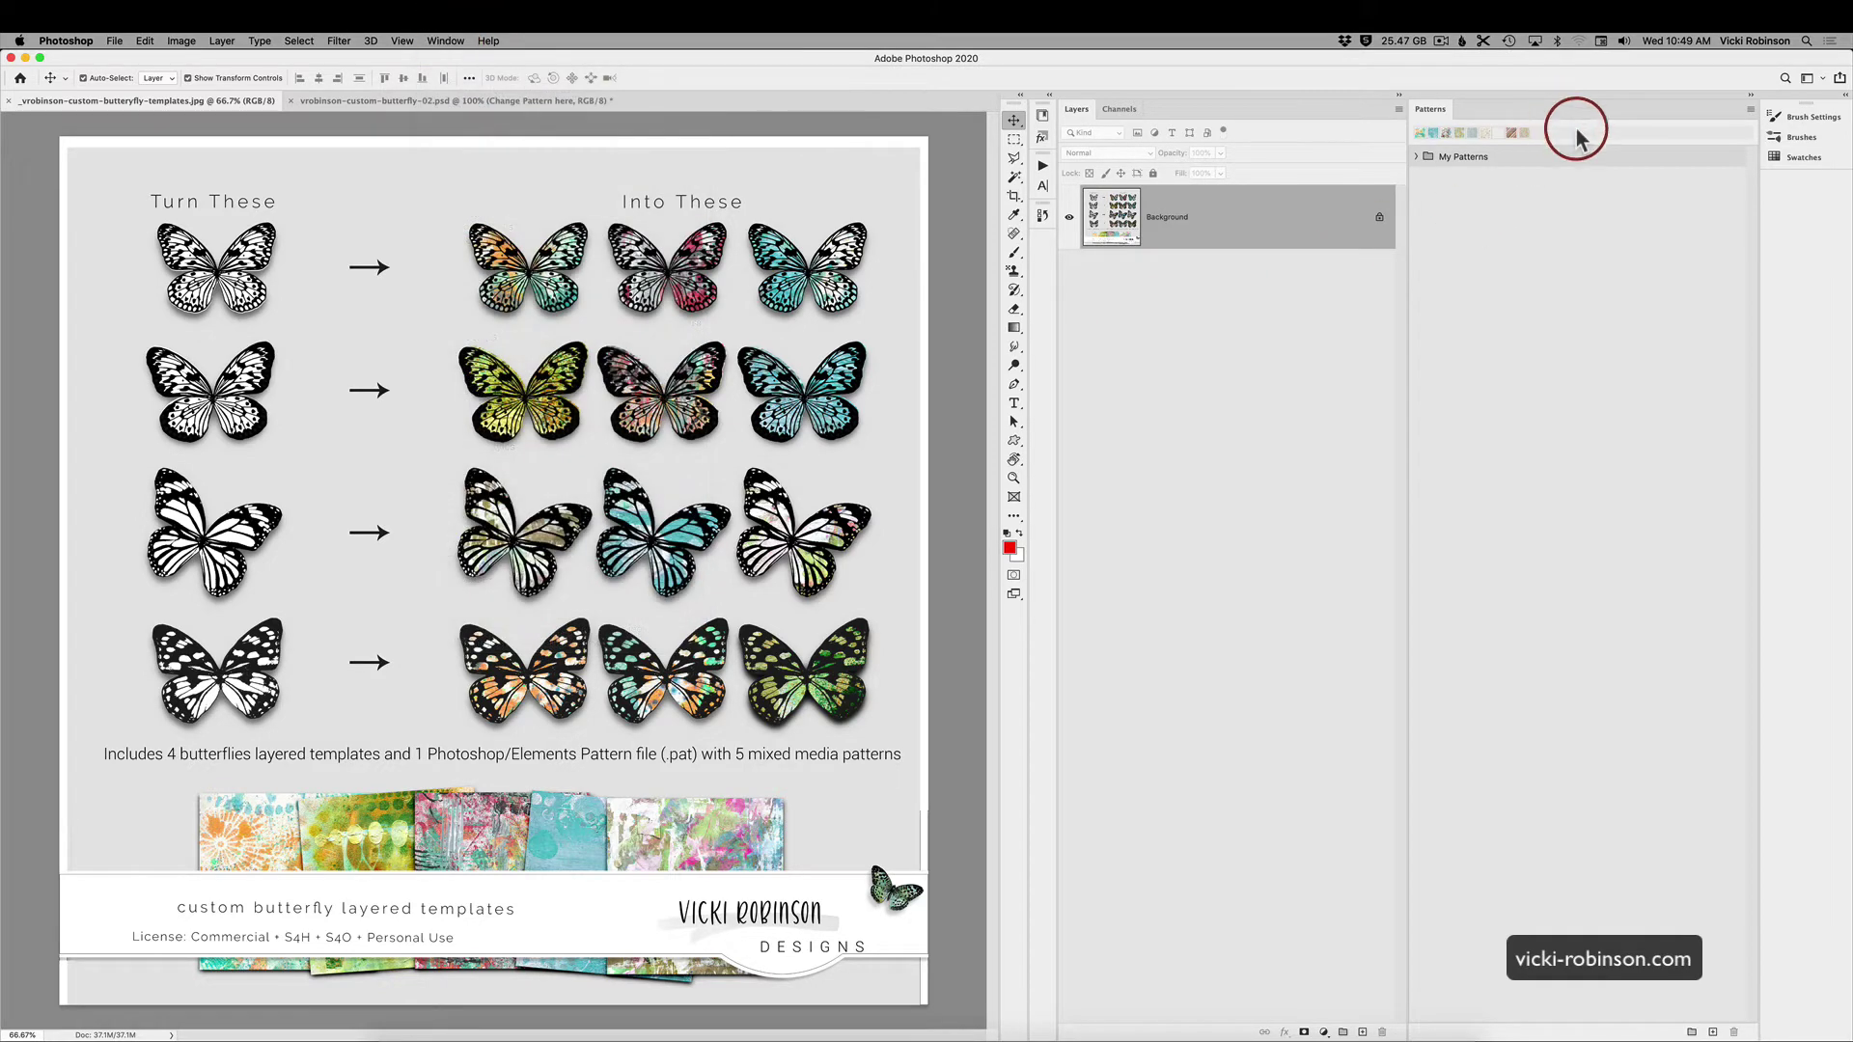
{"action": "left_click", "coordinate": [1751, 112]}
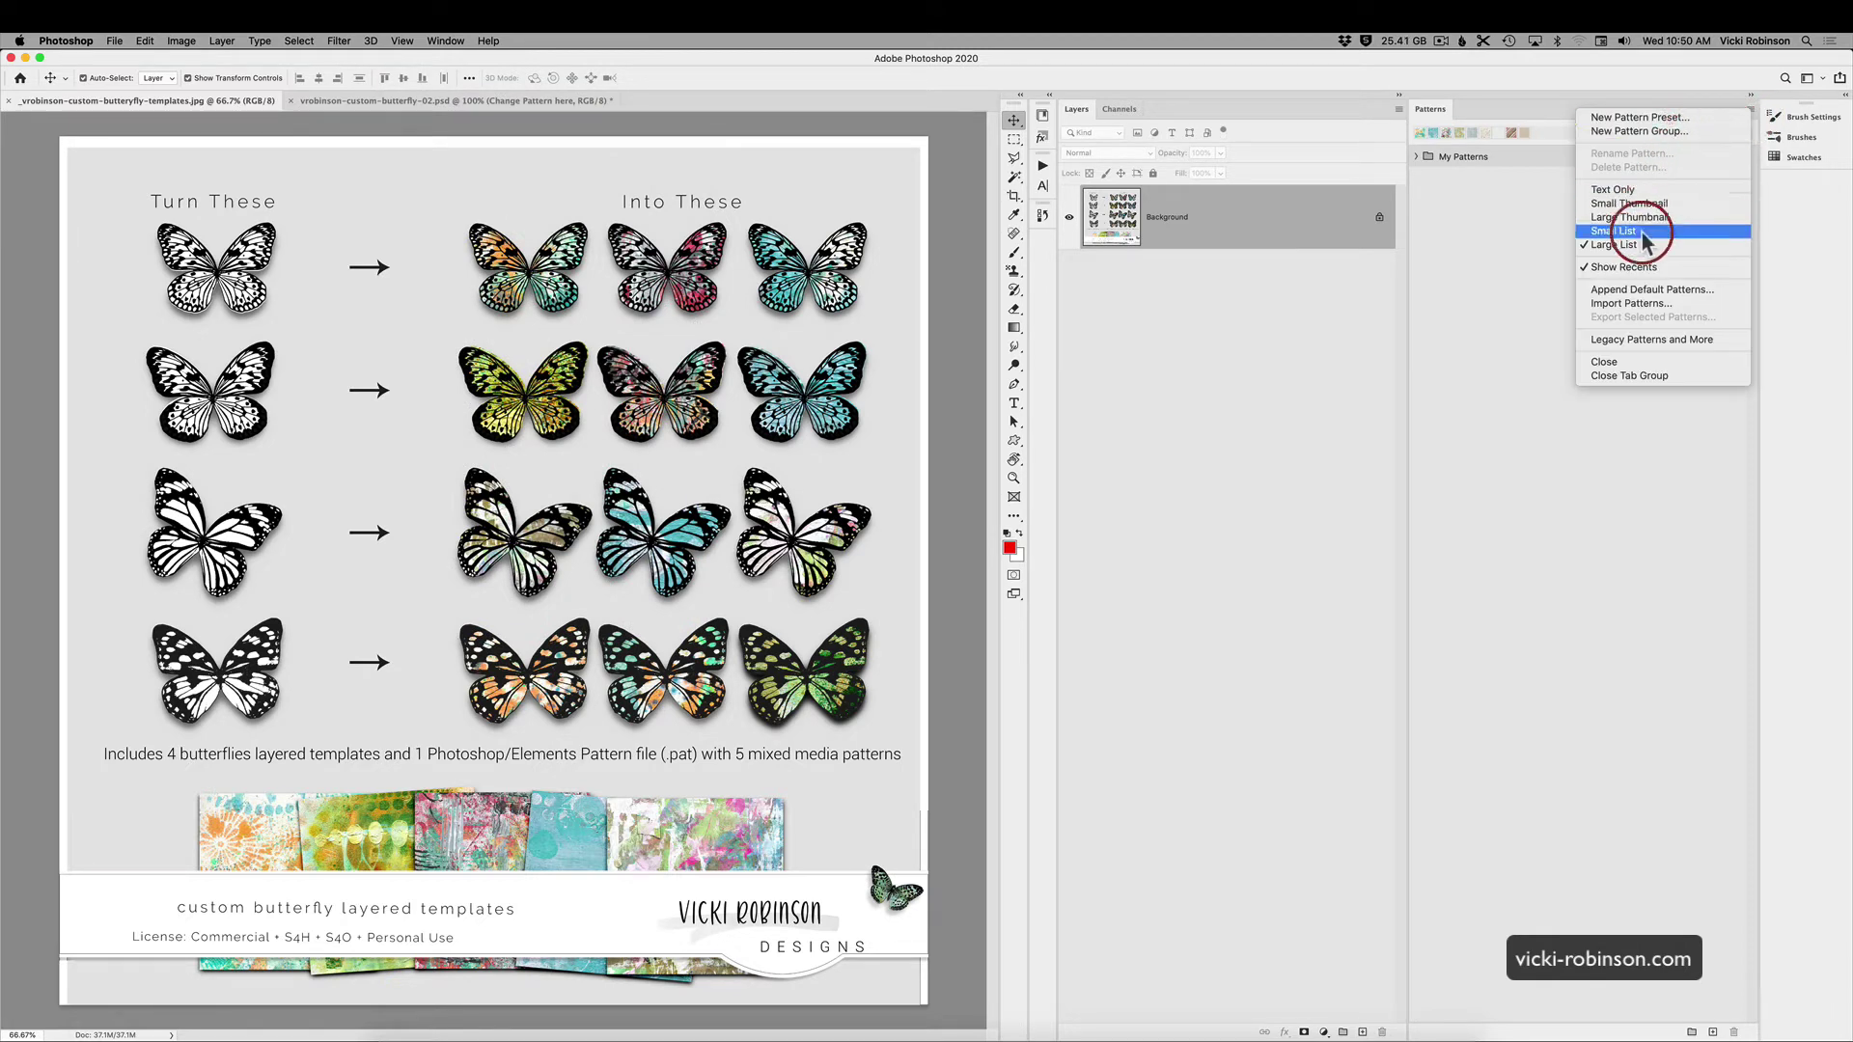
{"action": "left_click", "coordinate": [1638, 302]}
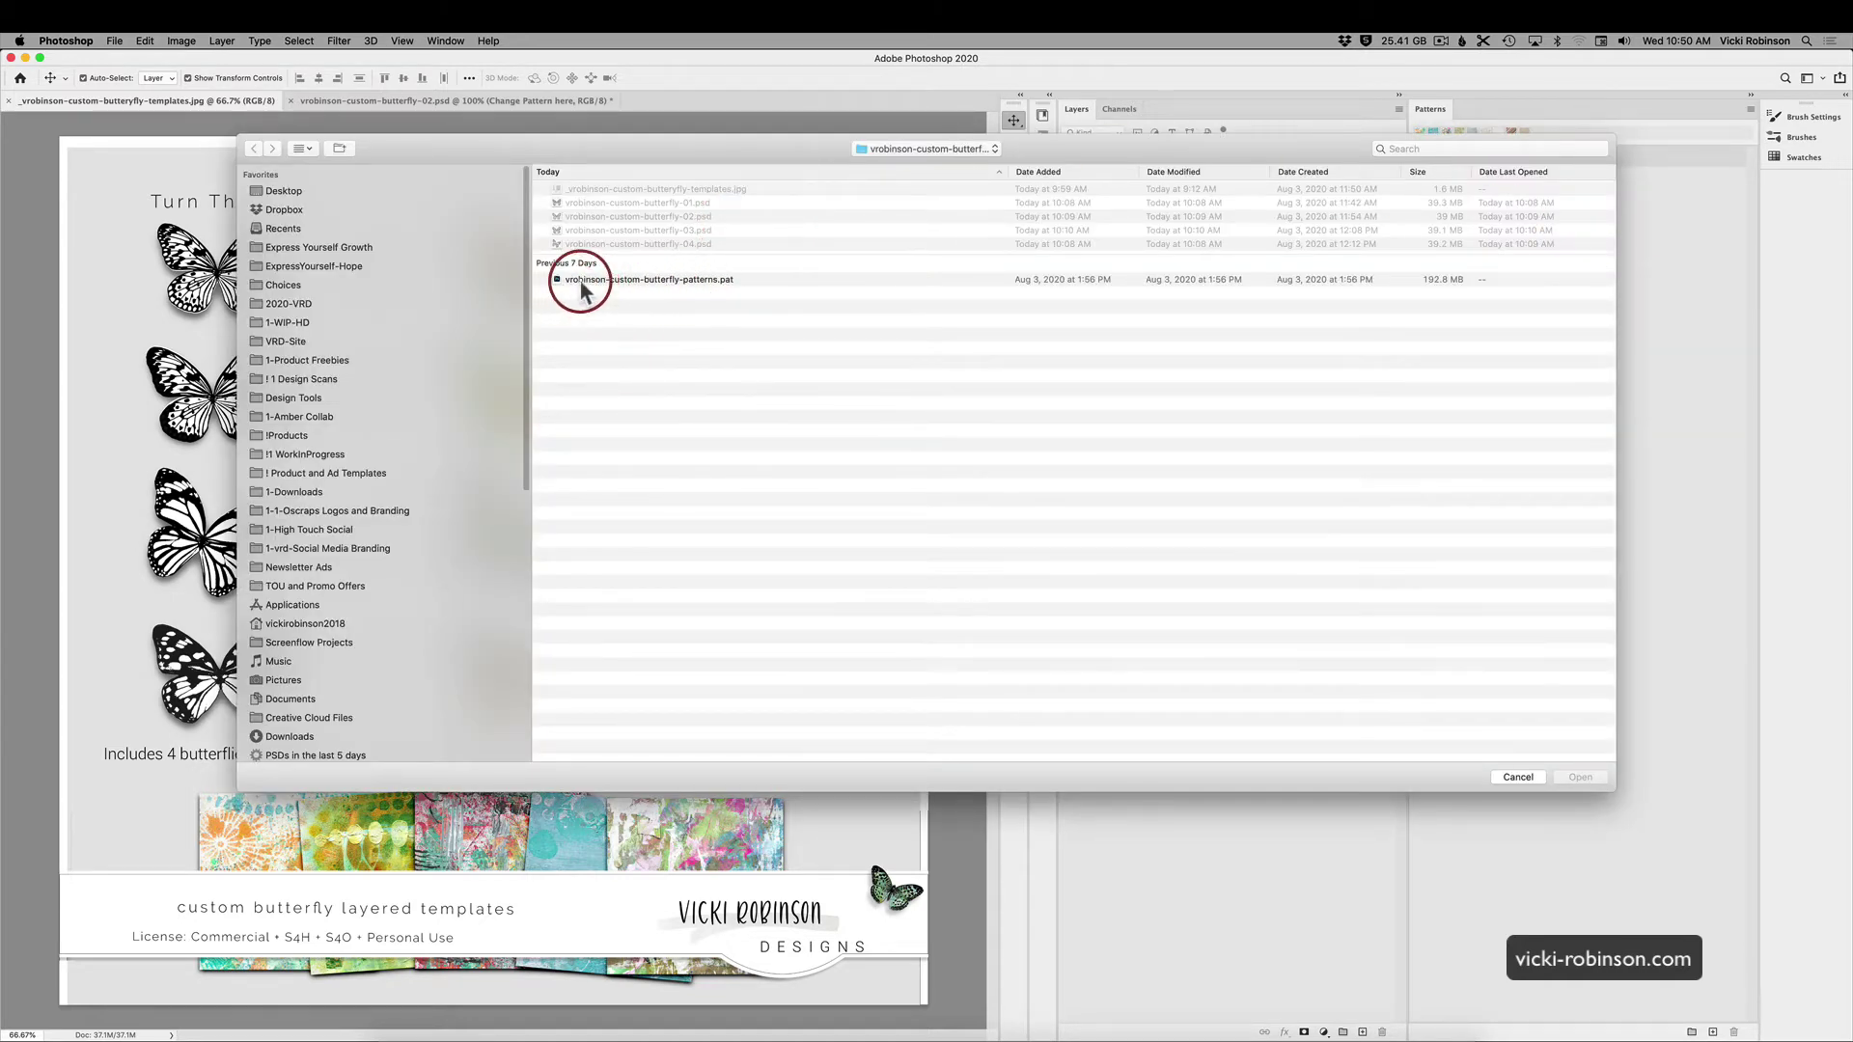
{"action": "left_click", "coordinate": [716, 286]}
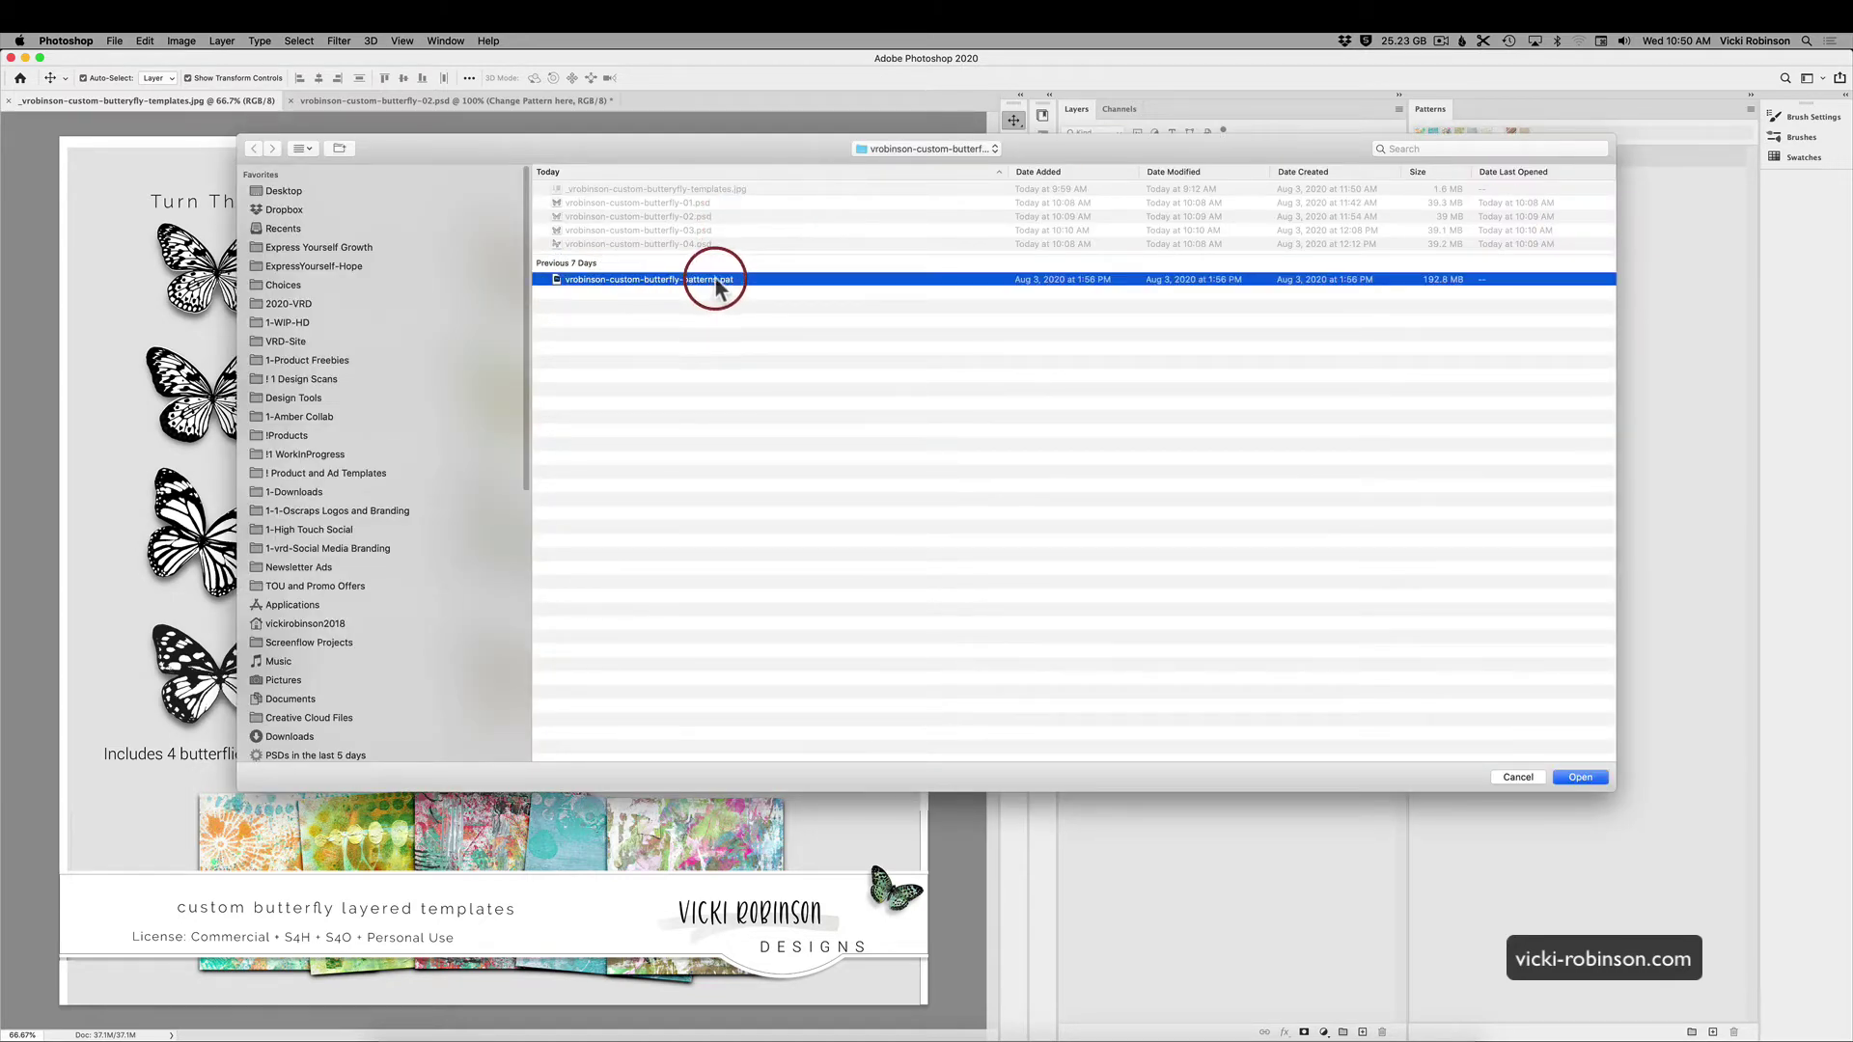
{"action": "left_click", "coordinate": [1583, 778]}
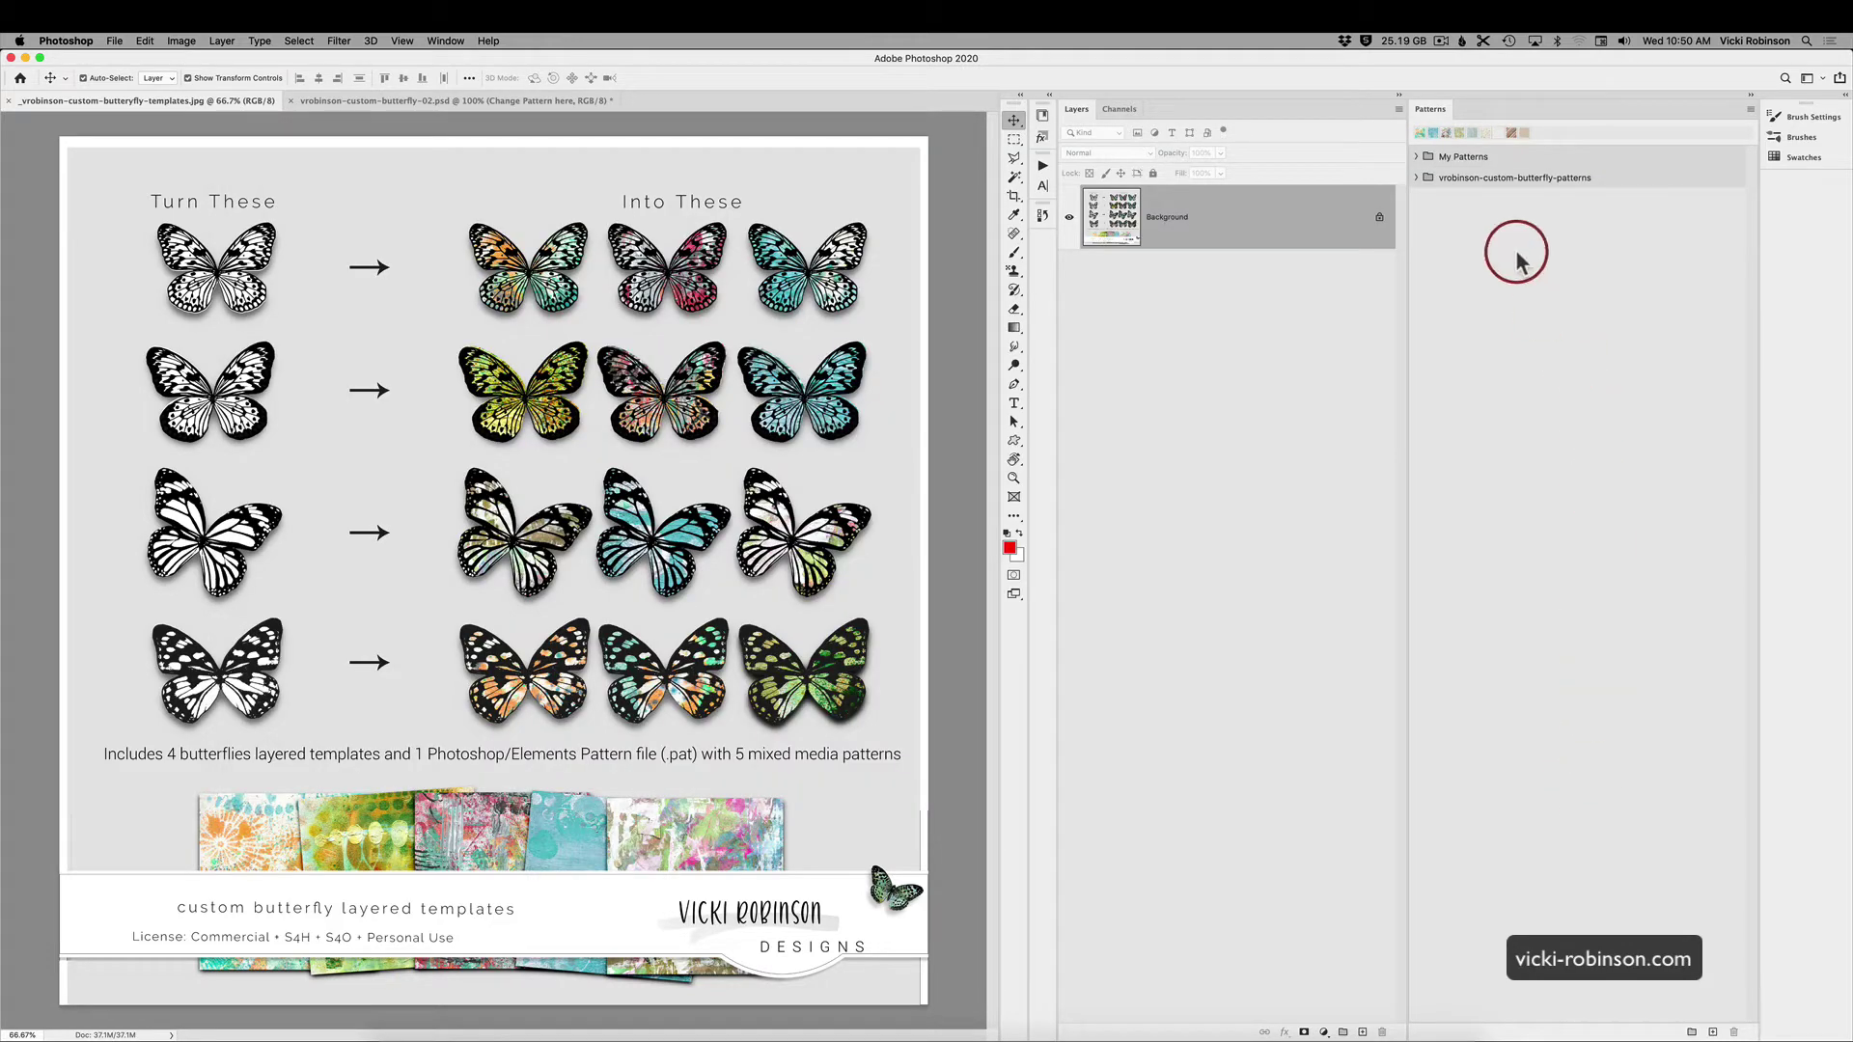
{"action": "left_click", "coordinate": [1418, 180]}
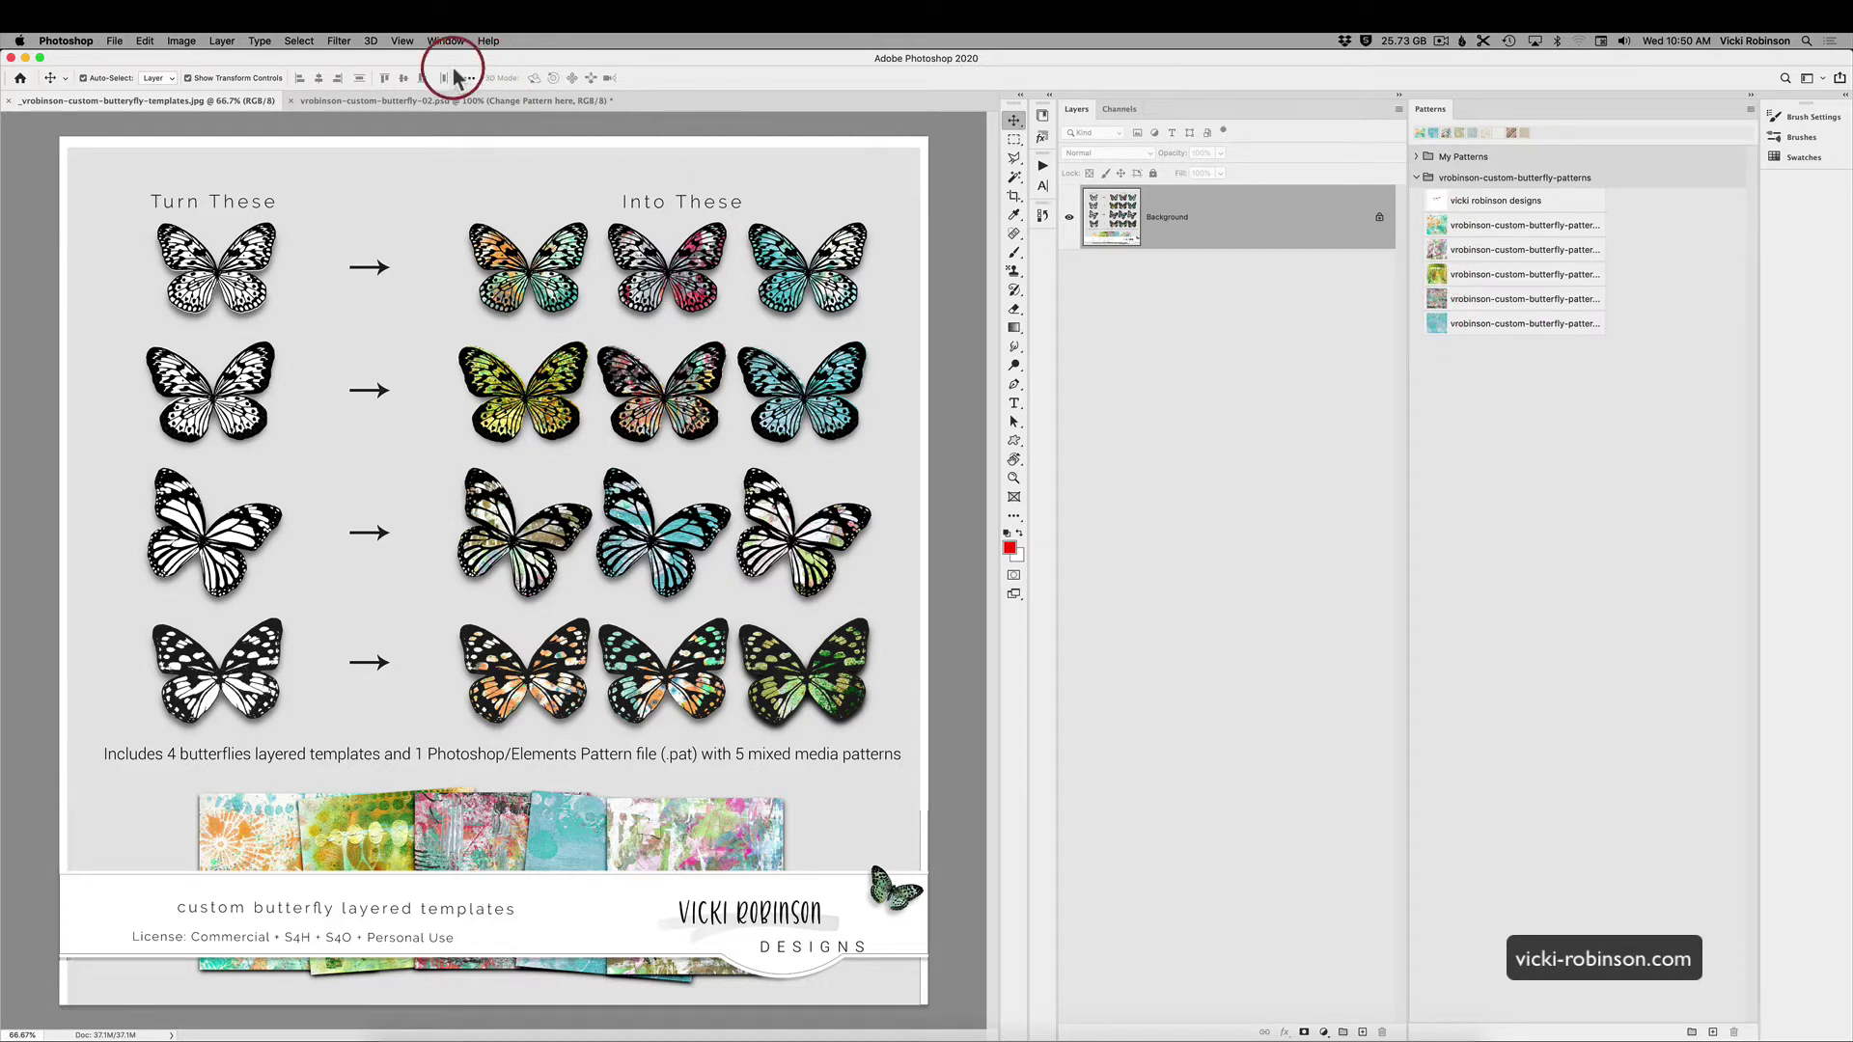
- Switch to vrobinson-custom-butterfly-02.psd and select its Base Layer, and after it the Detail Layer
{"action": "left_click", "coordinate": [466, 104]}
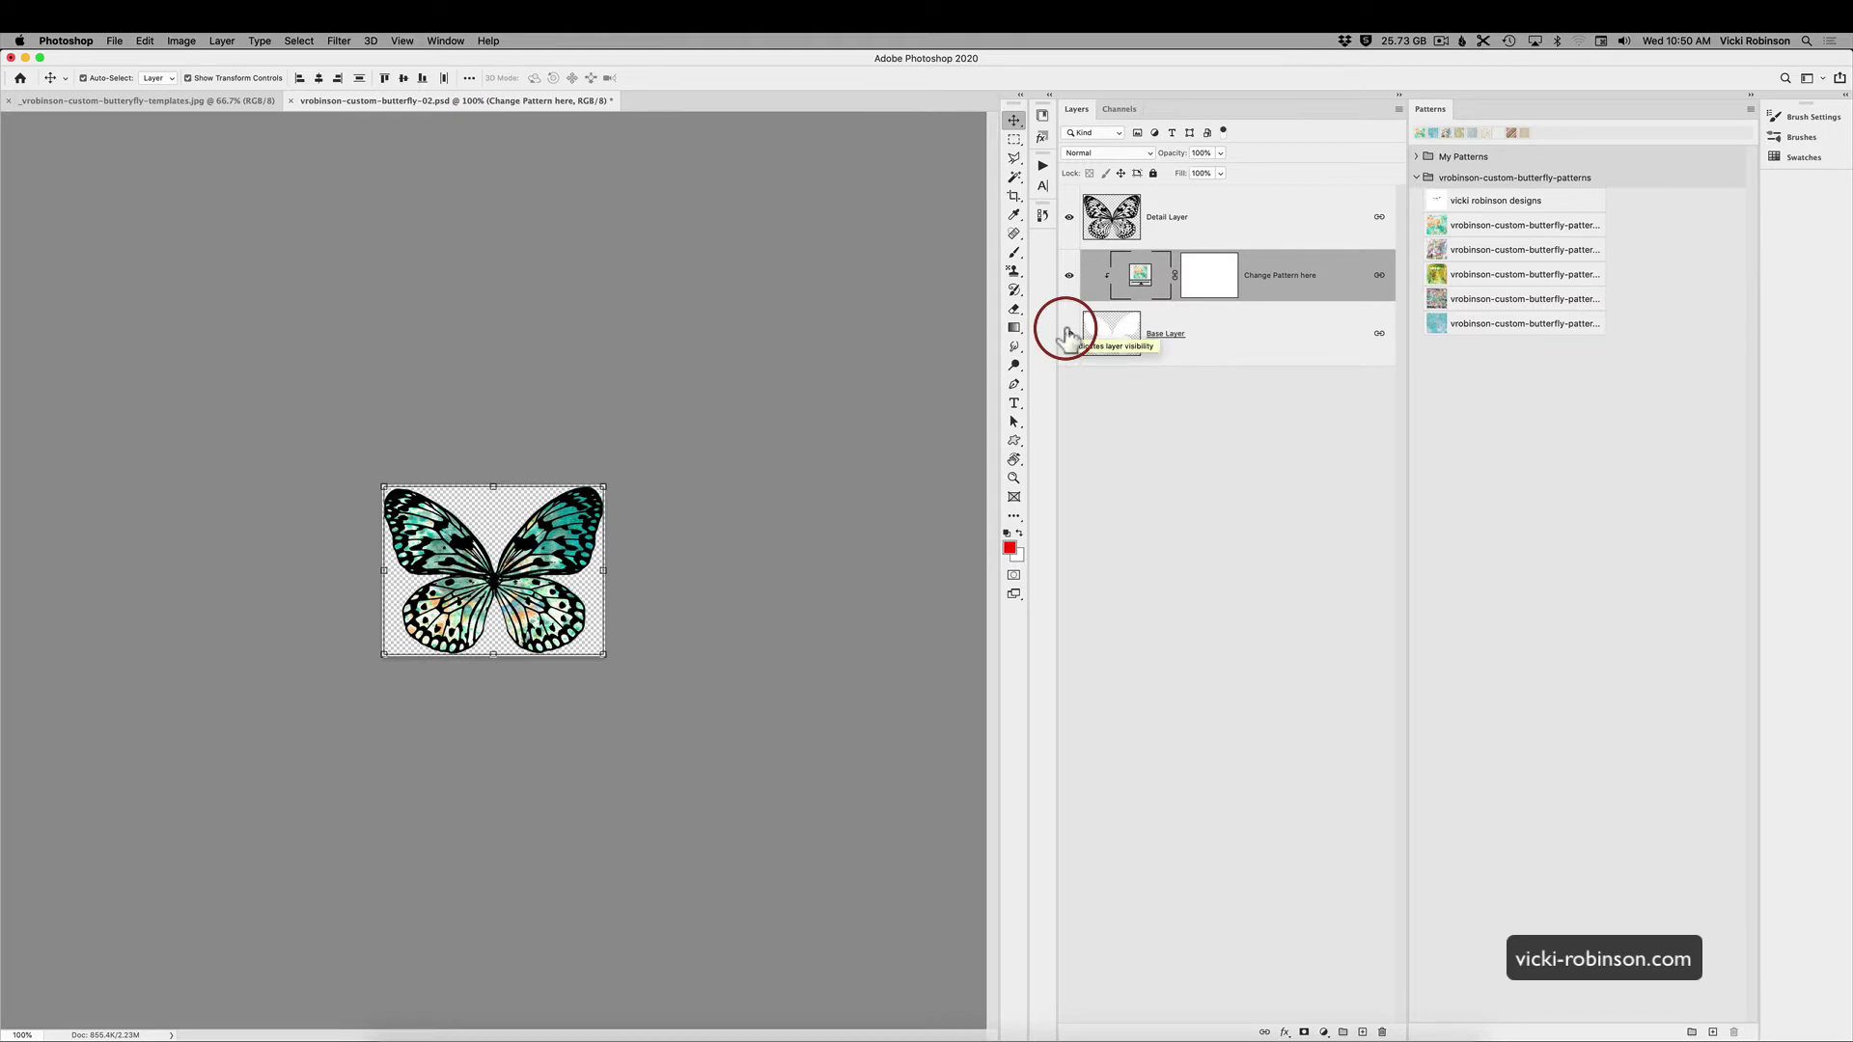
{"action": "key", "text": "super+equal"}
{"action": "key", "text": "super+equal"}
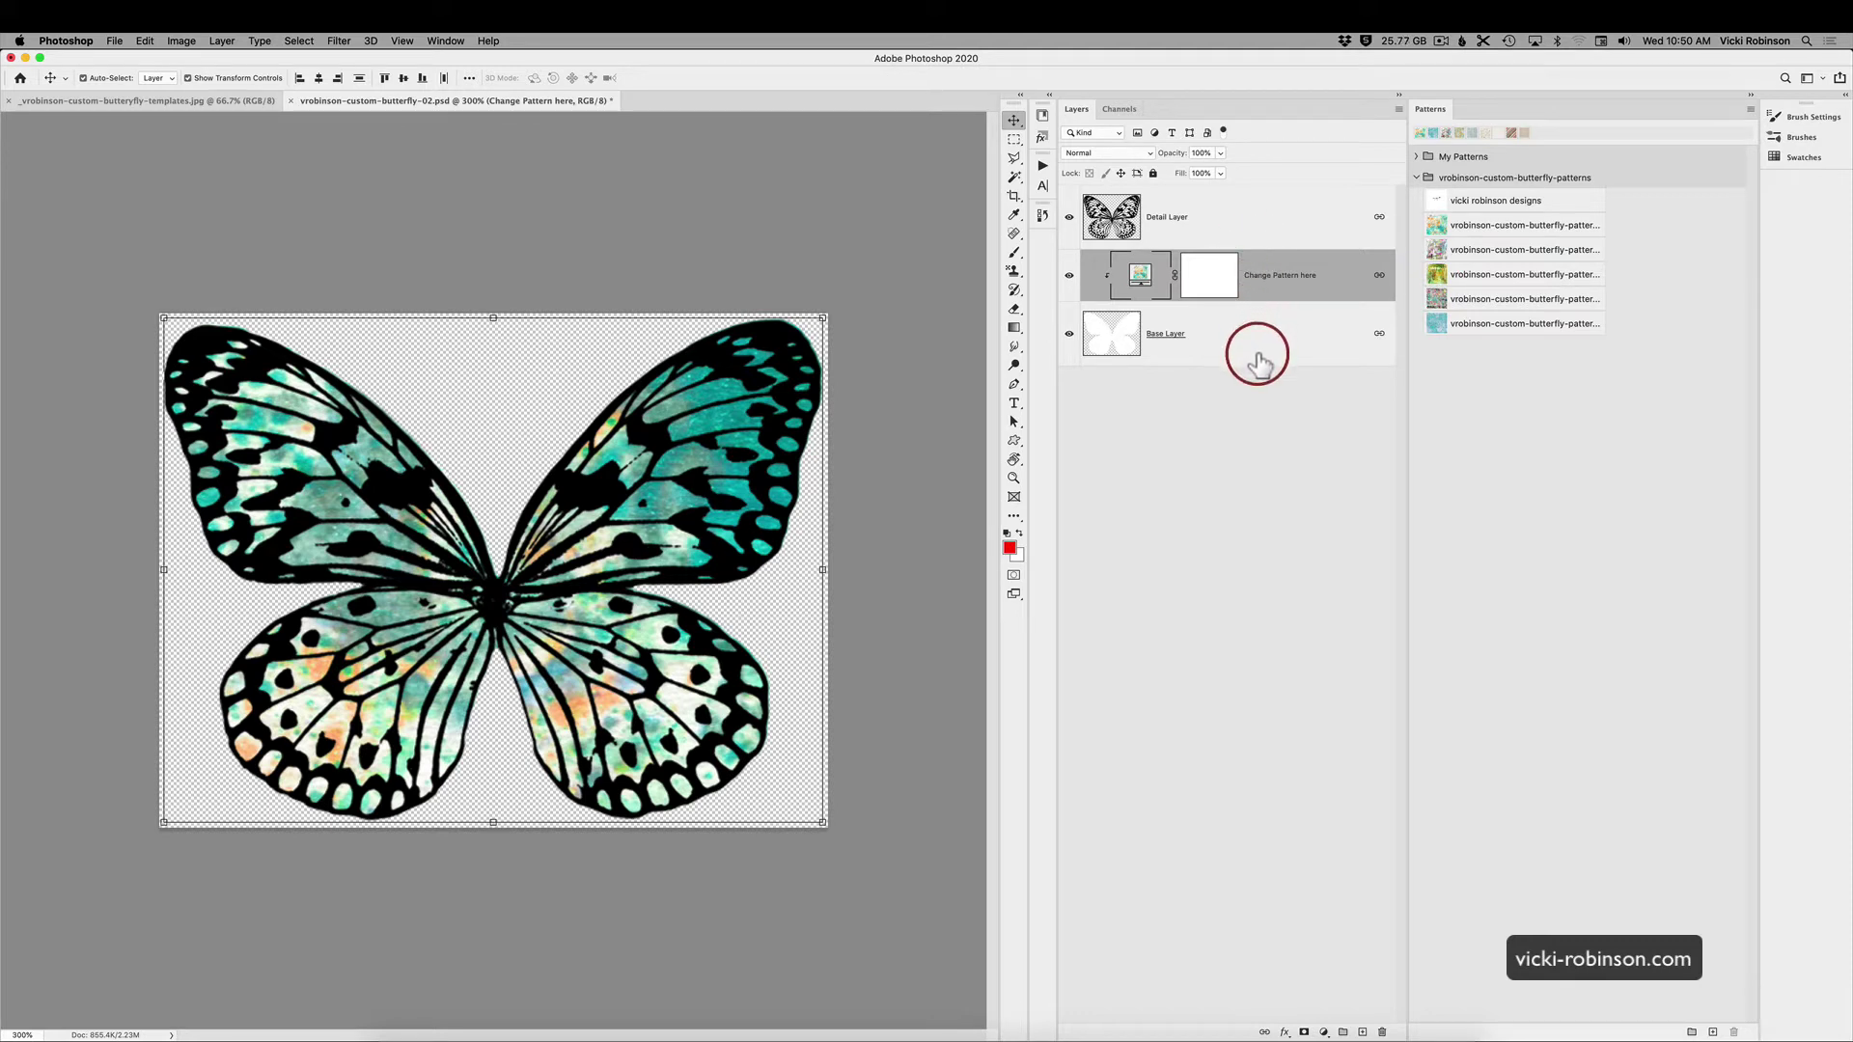
{"action": "left_click", "coordinate": [1118, 336]}
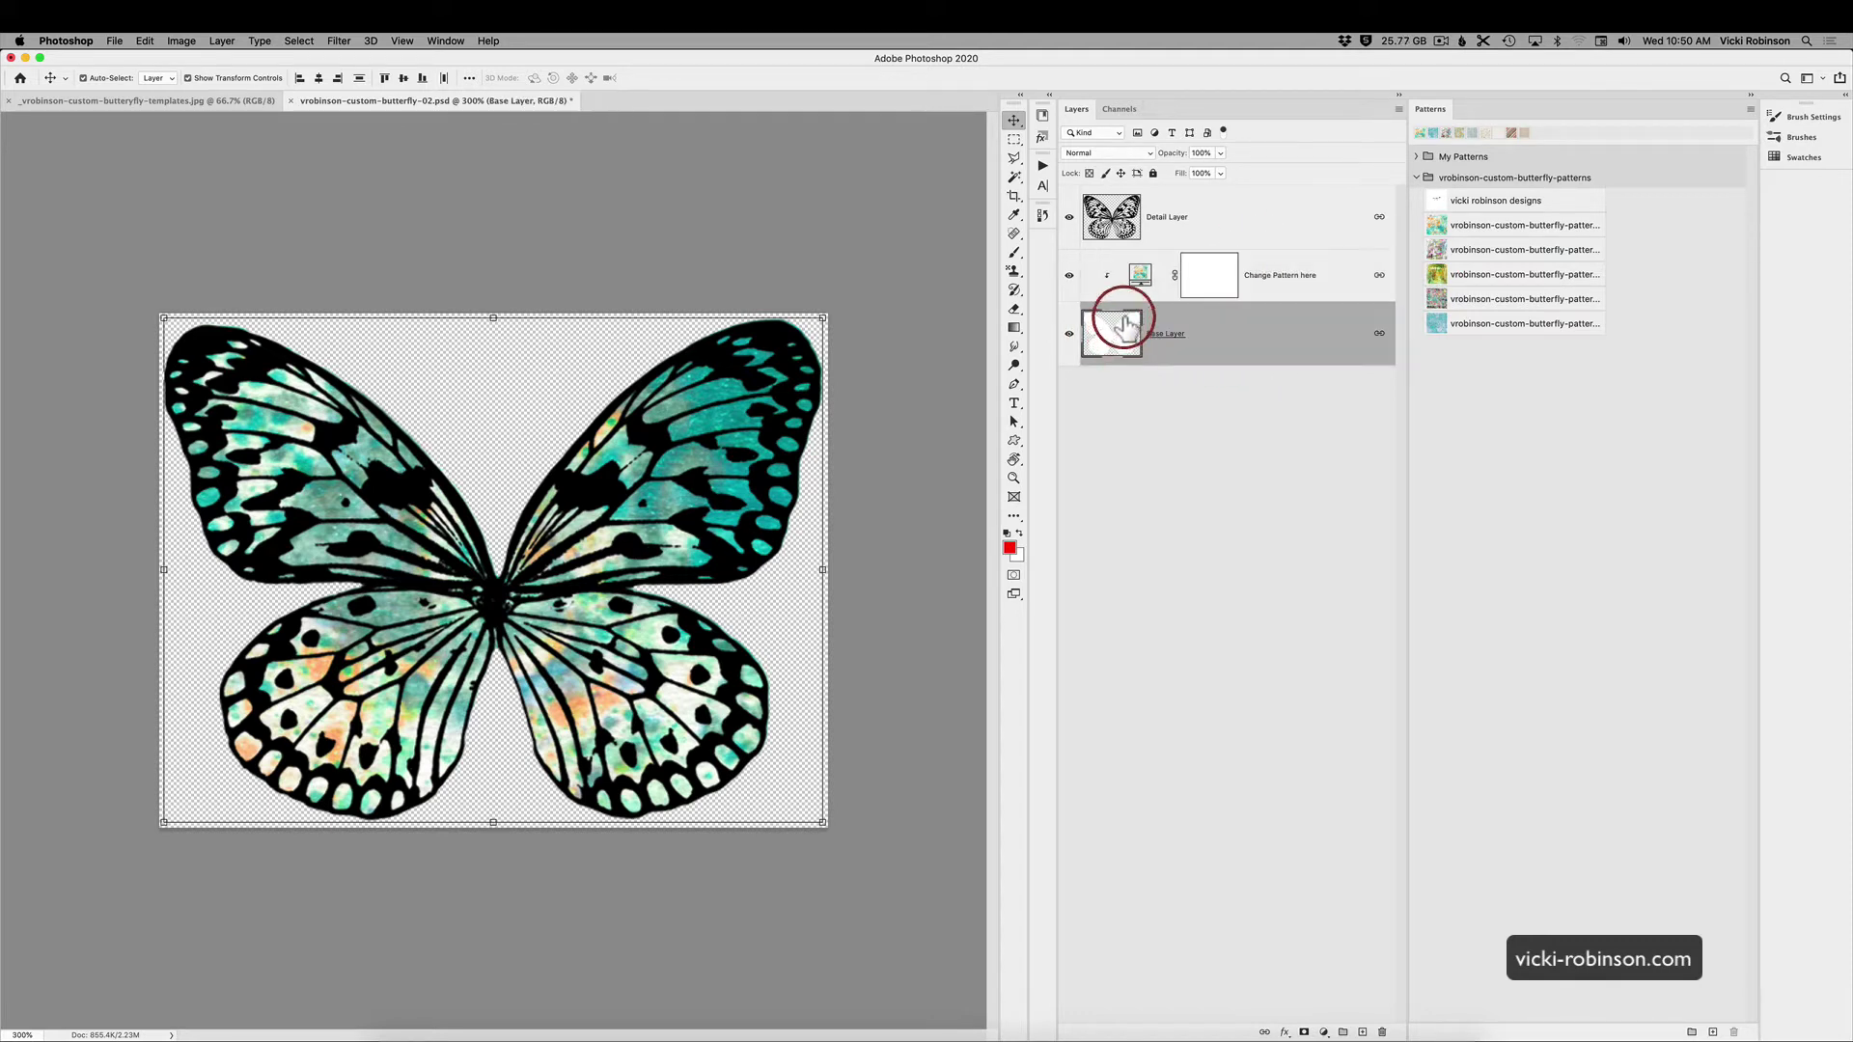
{"action": "left_click", "coordinate": [1167, 224]}
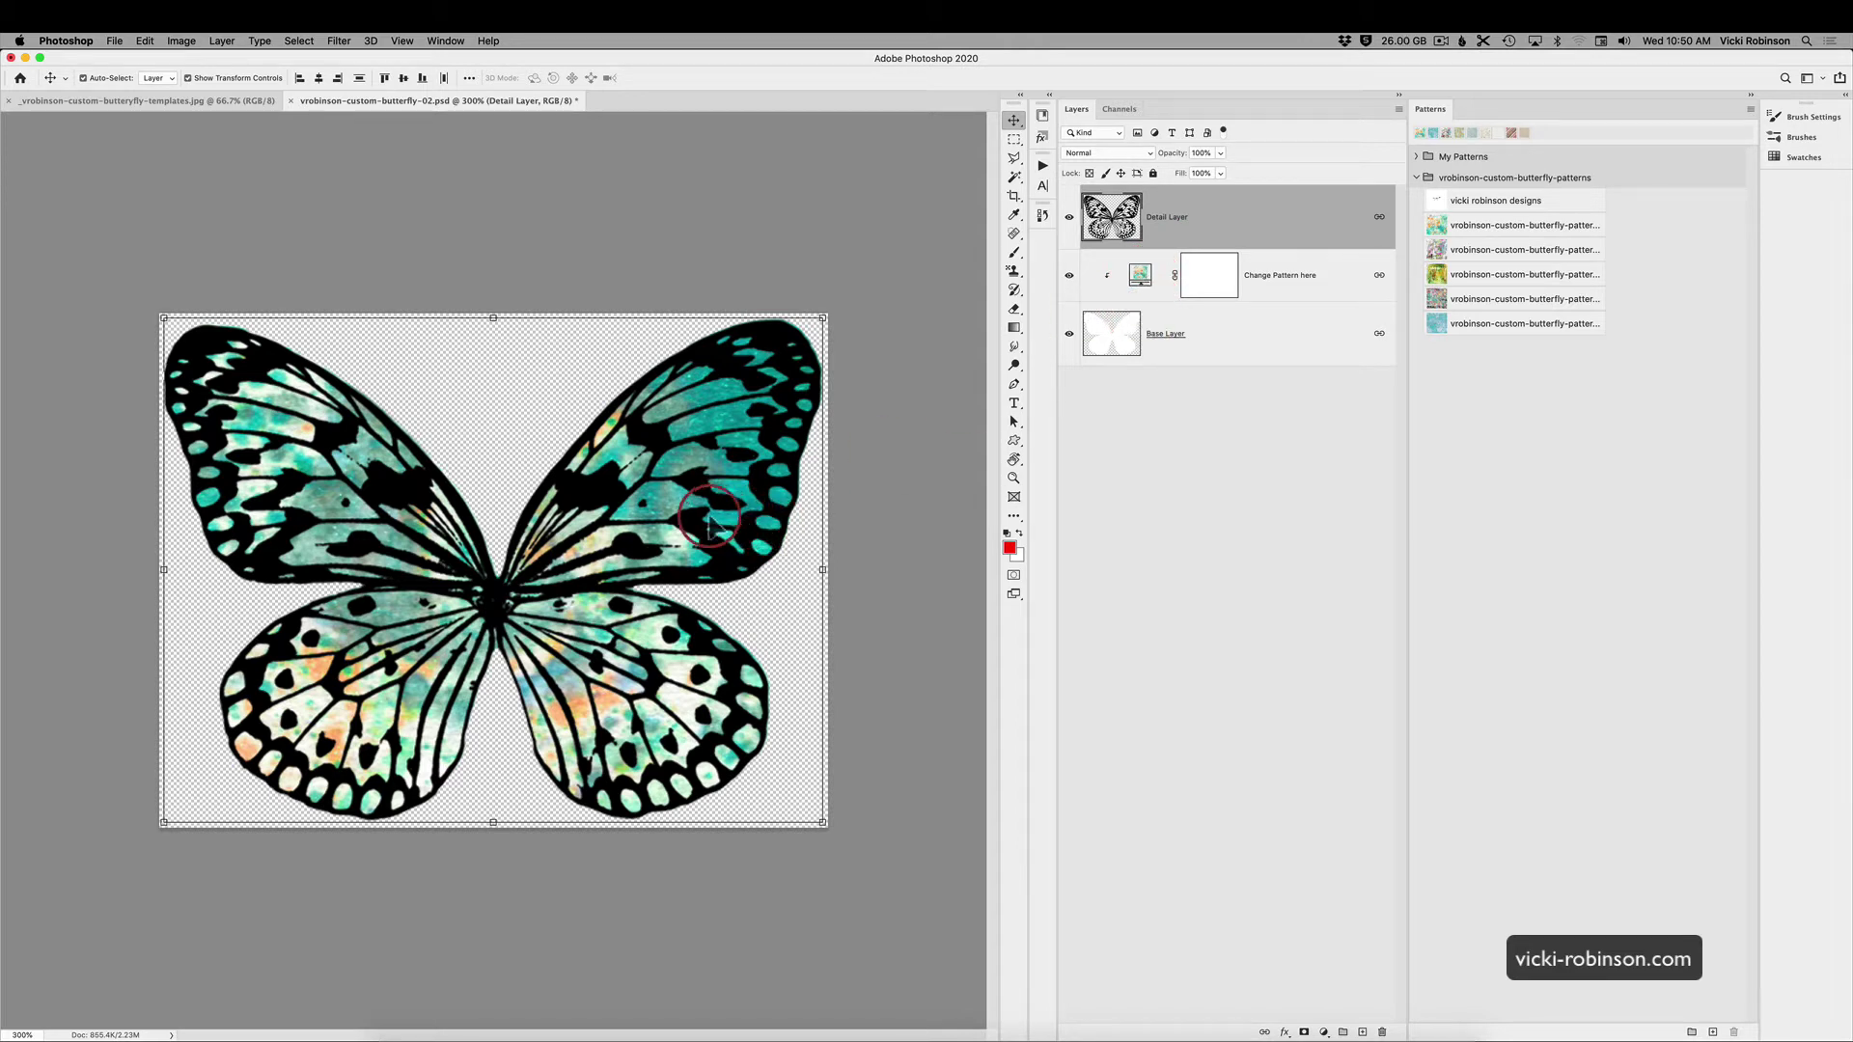
- Edit the pattern fill of the "Change Pattern here" layer and shift the pattern within the butterfly wings
{"action": "double_click", "coordinate": [1140, 277]}
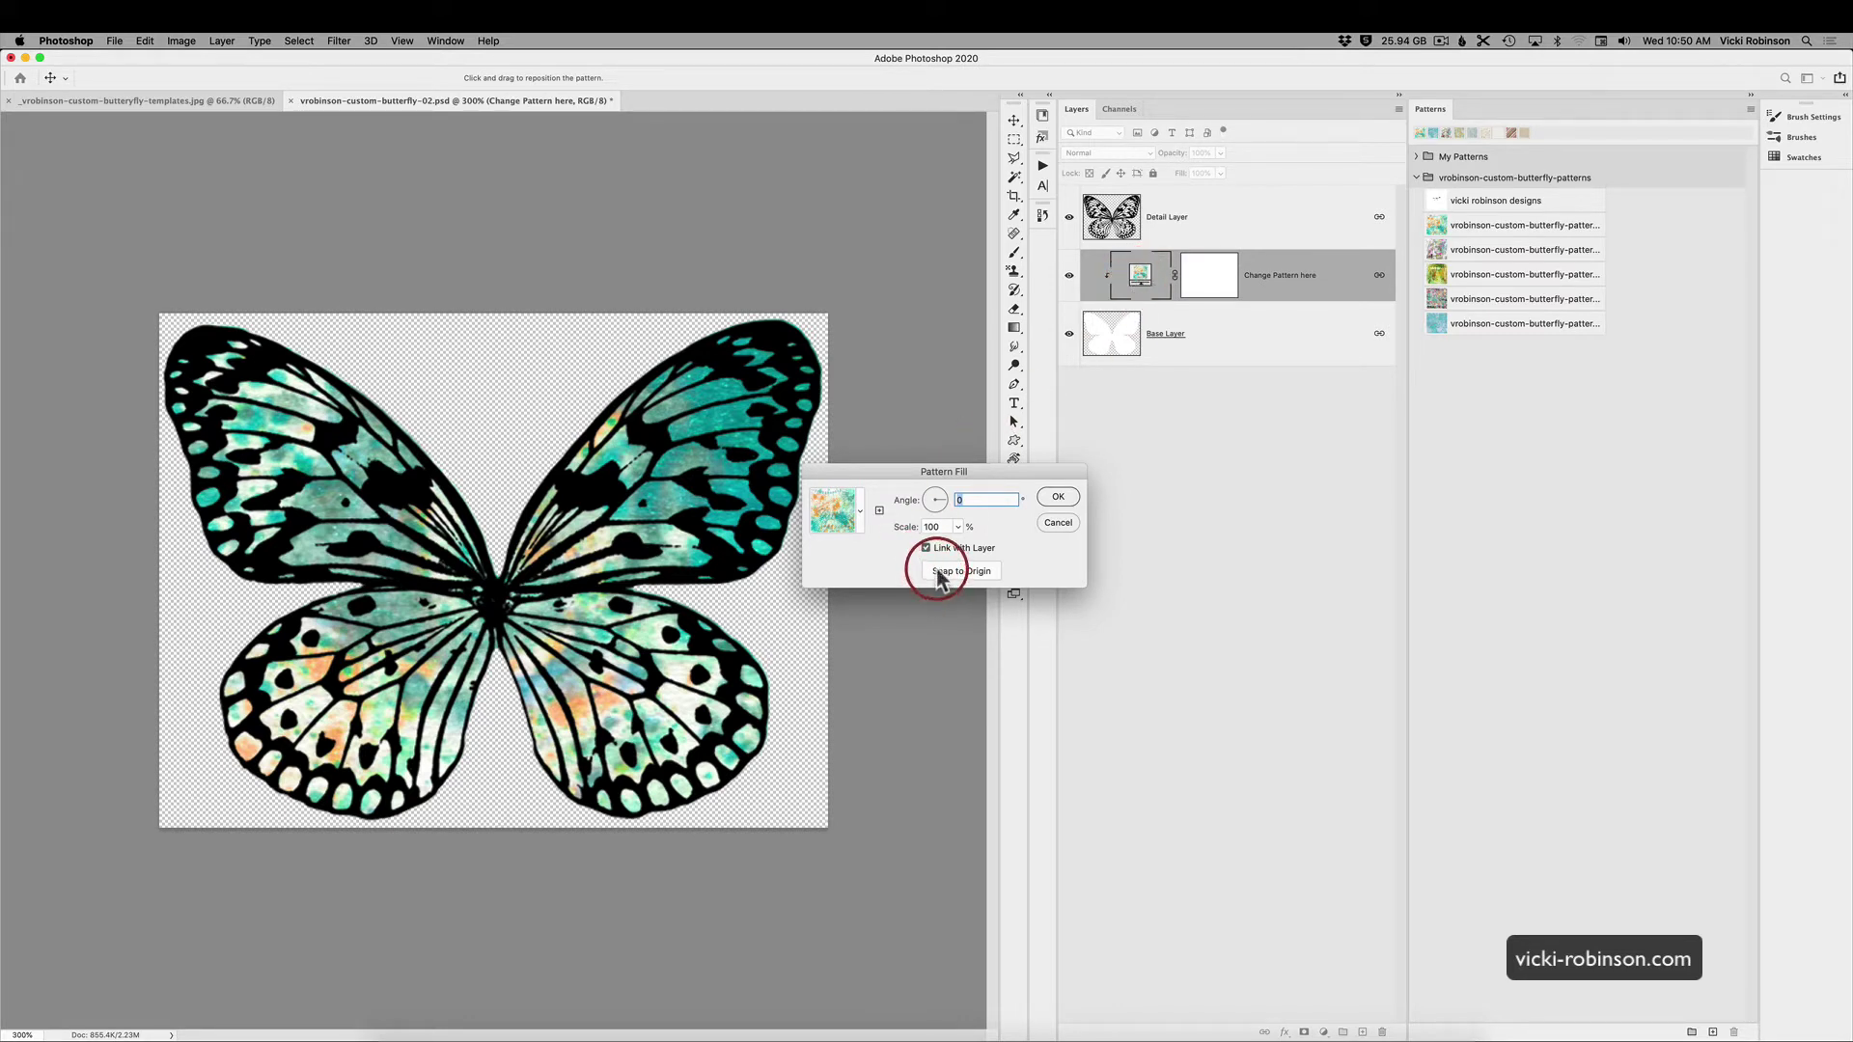
{"action": "double_click", "coordinate": [936, 527]}
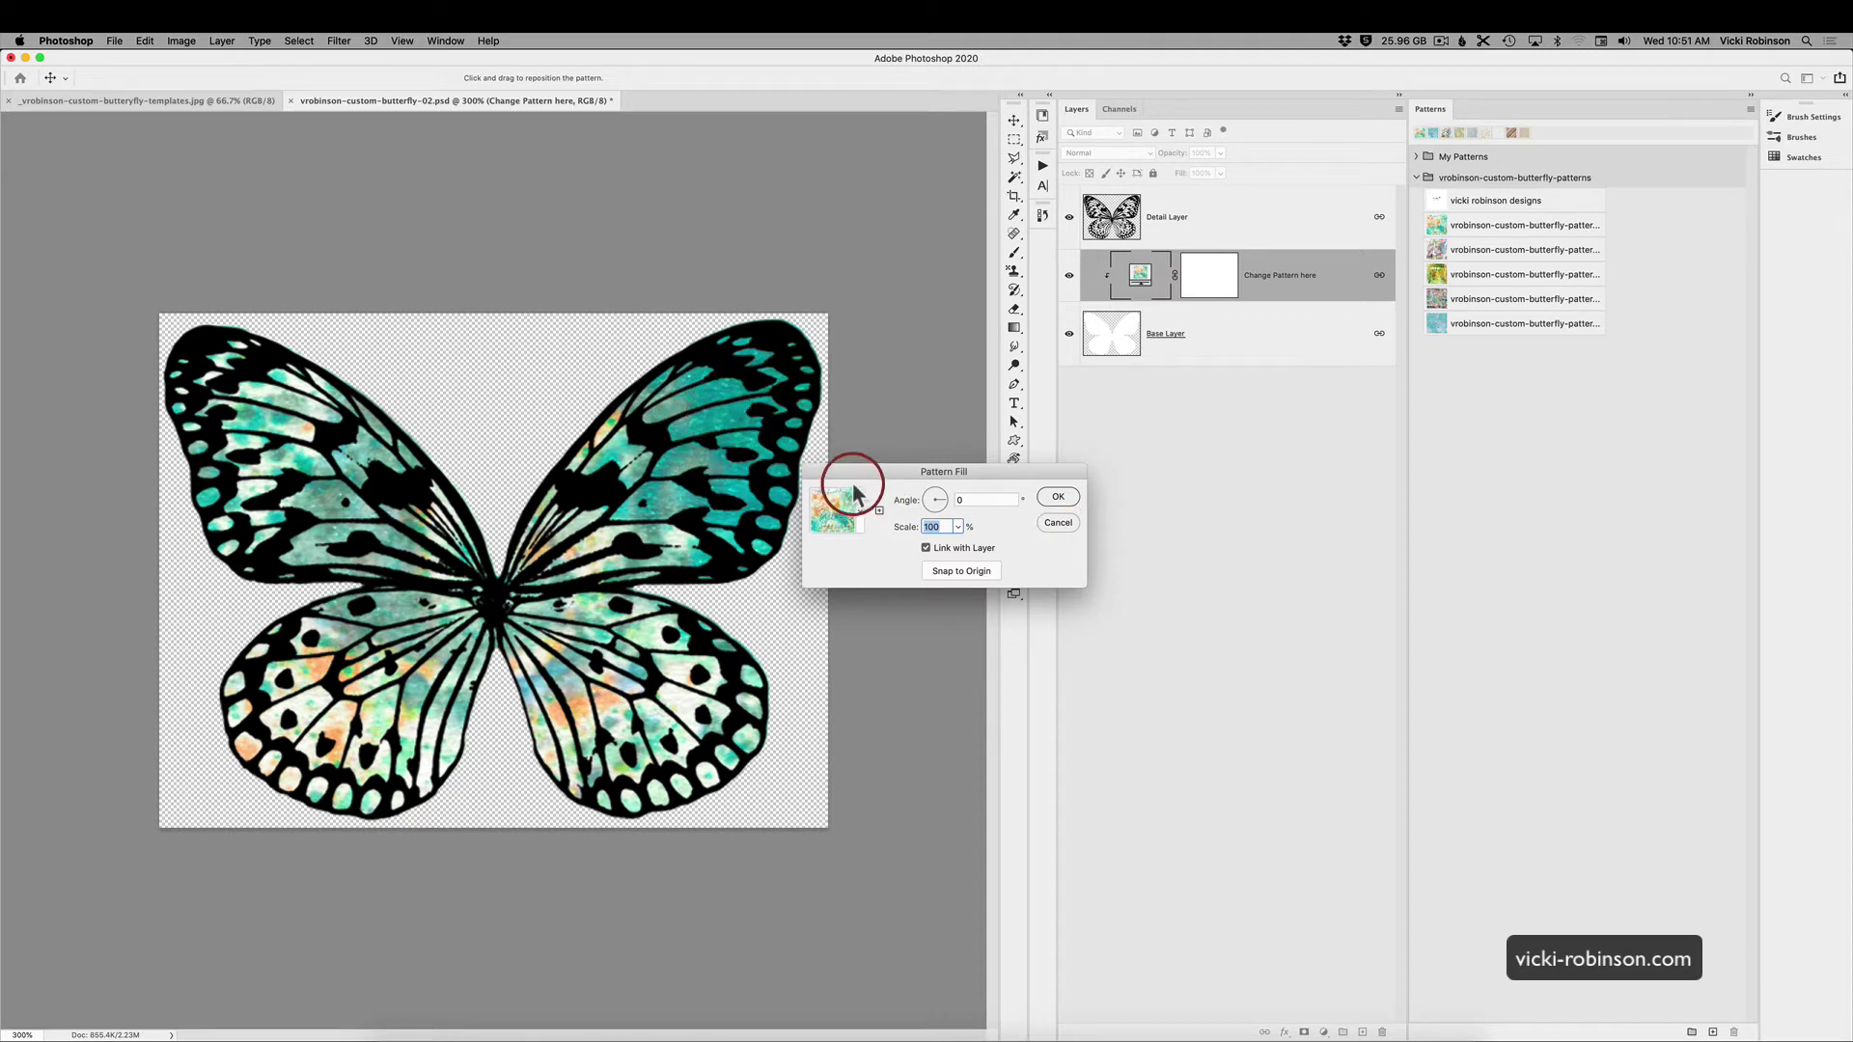
{"action": "left_click_drag", "start_coordinate": [691, 390], "coordinate": [609, 693]}
{"action": "left_click_drag", "start_coordinate": [715, 457], "coordinate": [889, 364]}
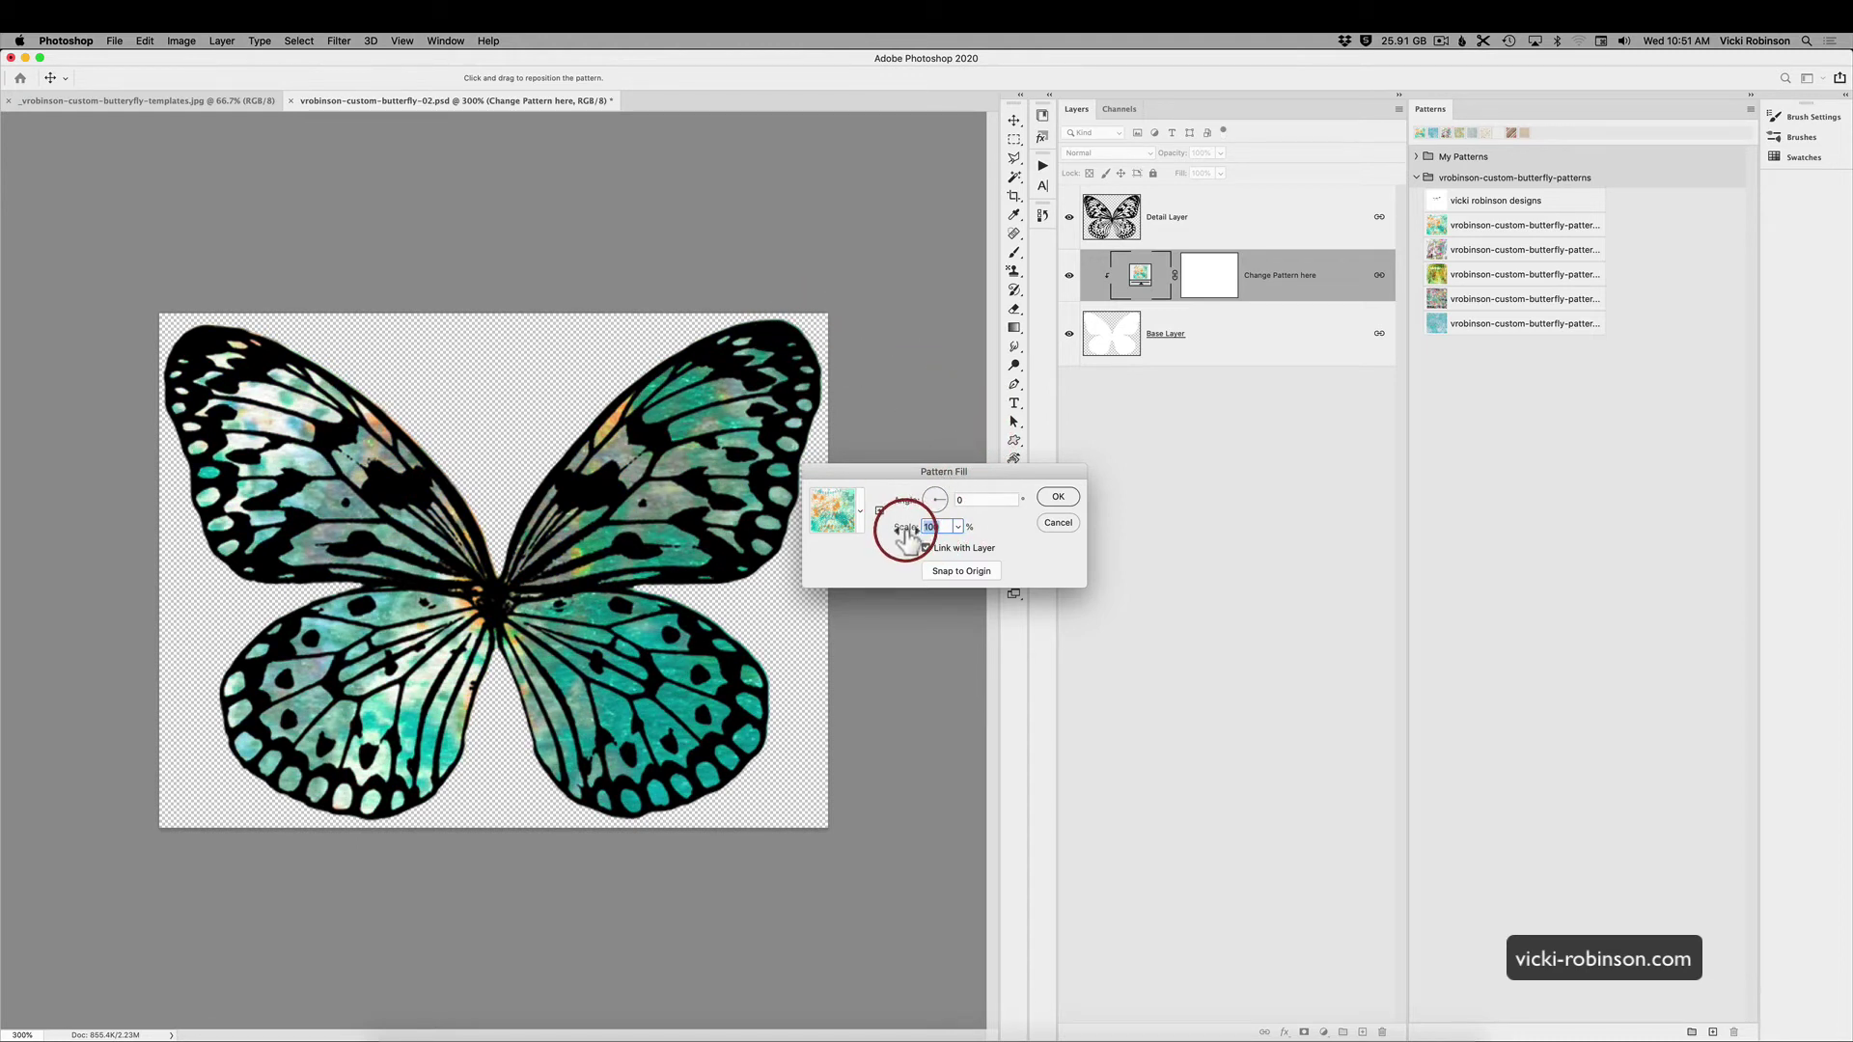
- Scale the pattern fill to 85% and reposition it so its orange areas cover much of the butterfly
{"action": "left_click_drag", "start_coordinate": [904, 538], "coordinate": [903, 538]}
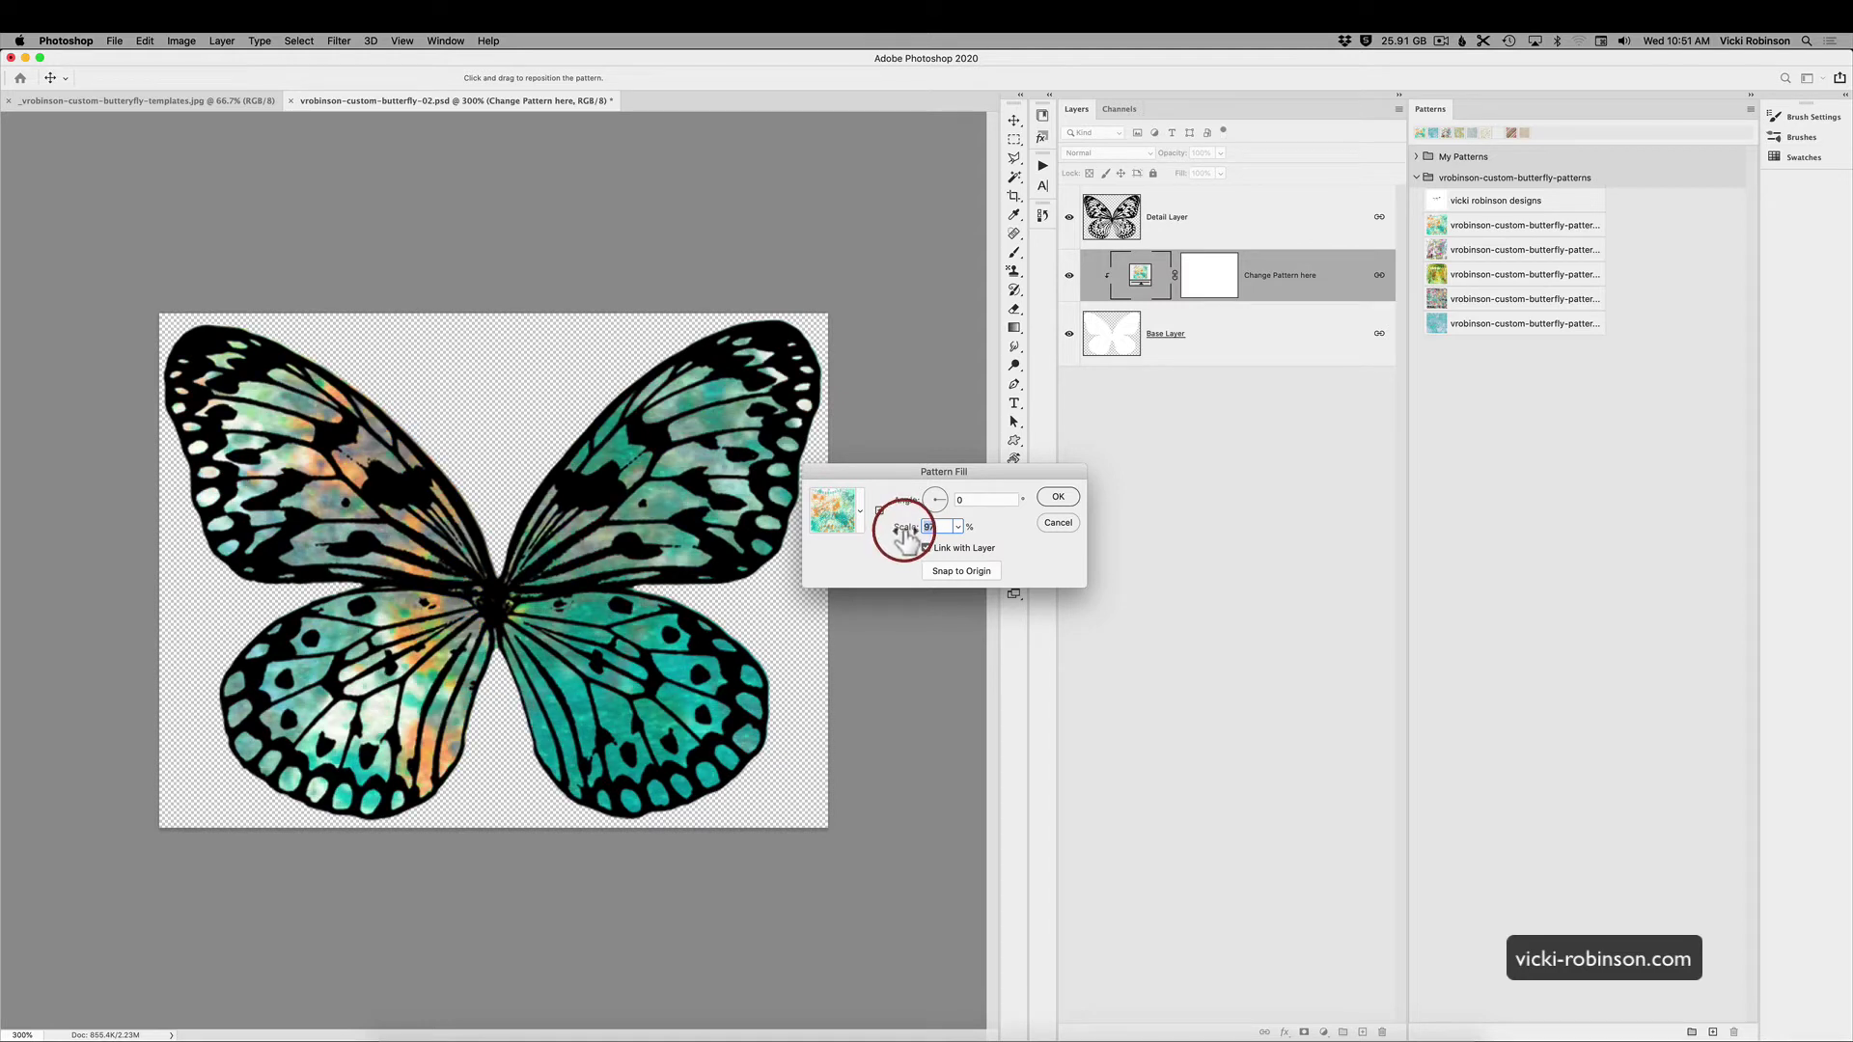
{"action": "left_click_drag", "start_coordinate": [904, 537], "coordinate": [903, 526]}
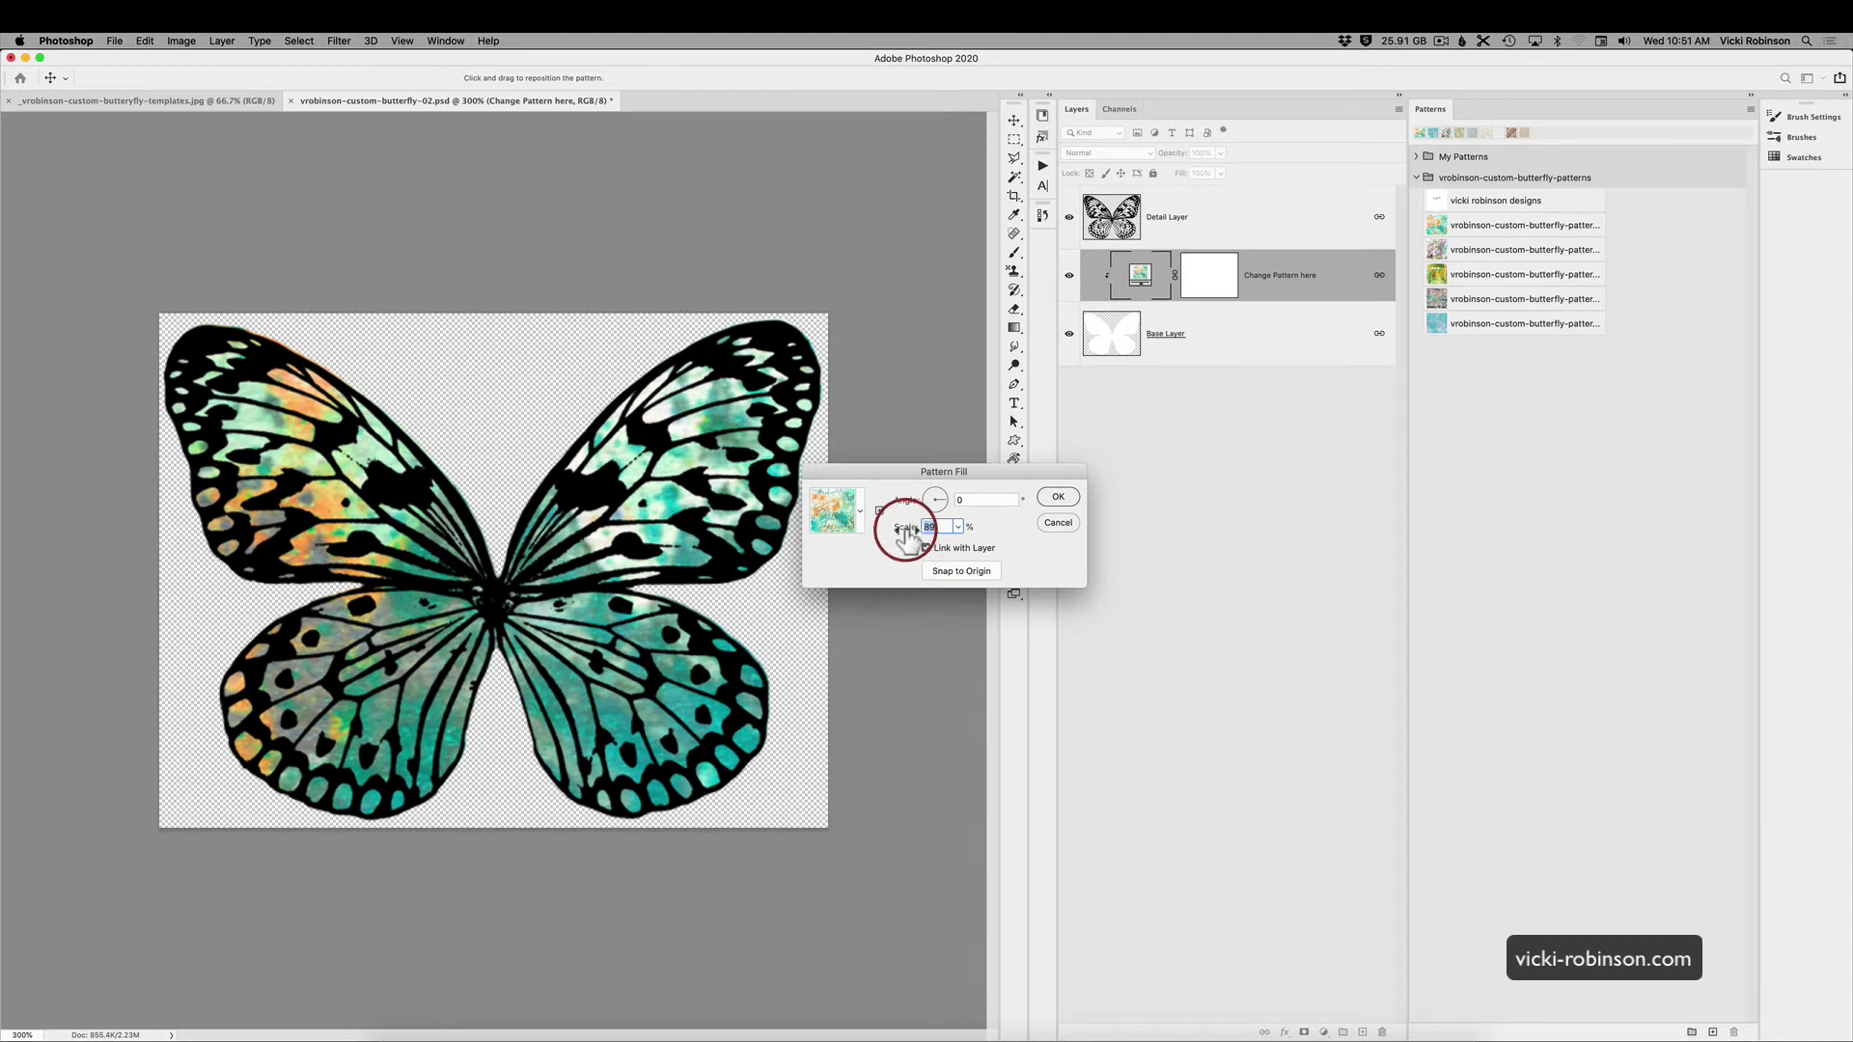
{"action": "left_click_drag", "start_coordinate": [907, 534], "coordinate": [908, 538]}
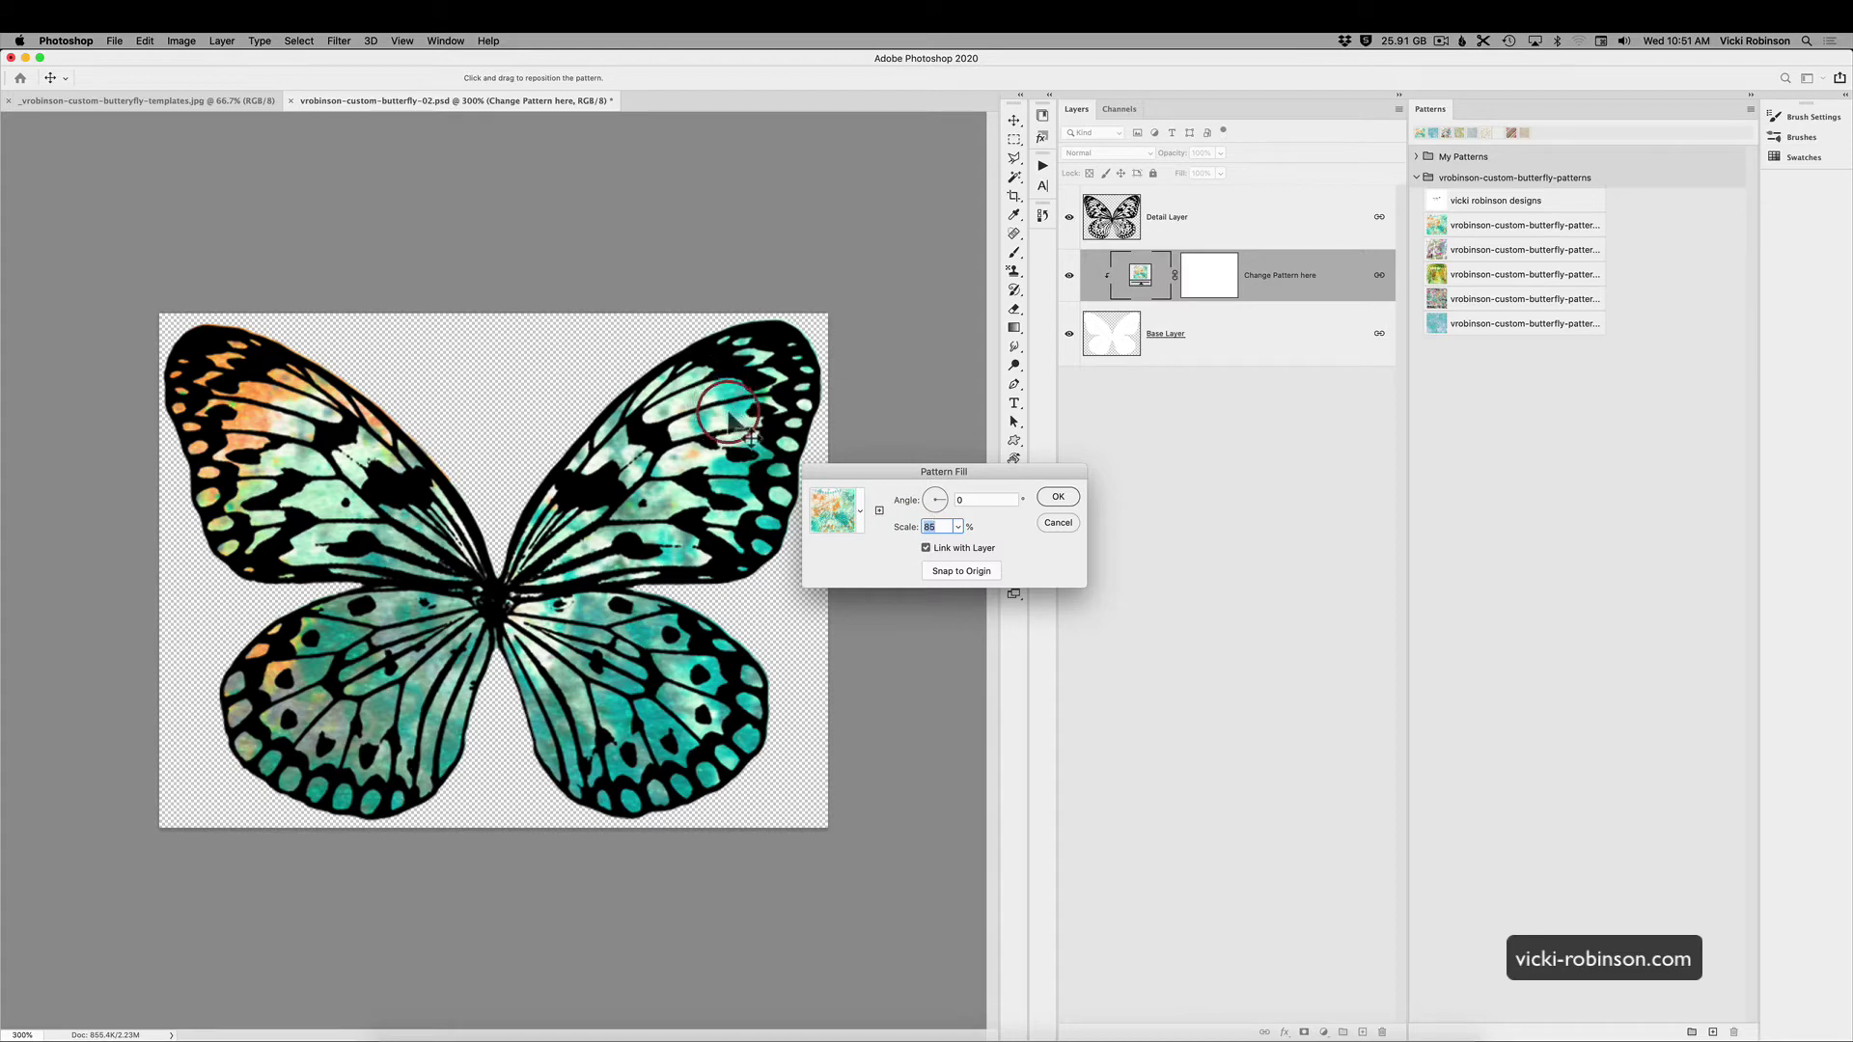
{"action": "left_click_drag", "start_coordinate": [733, 386], "coordinate": [695, 881]}
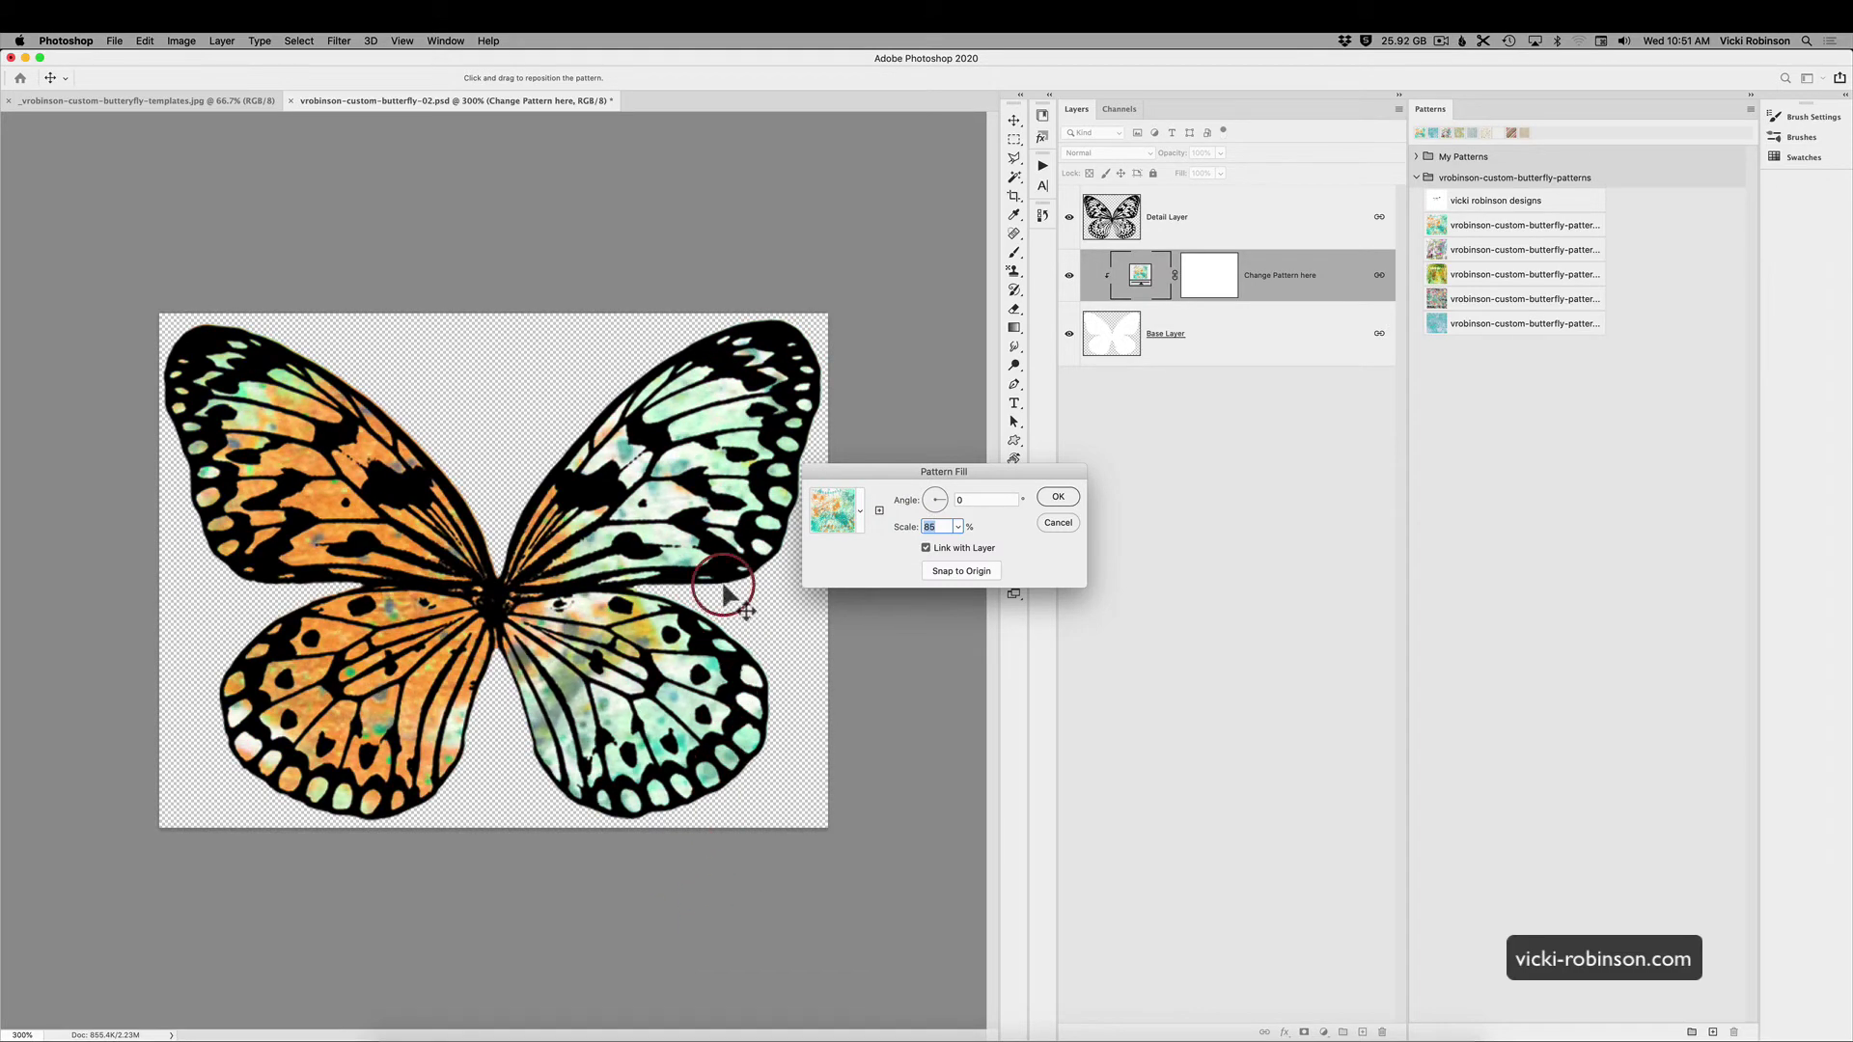
{"action": "left_click_drag", "start_coordinate": [710, 514], "coordinate": [888, 683]}
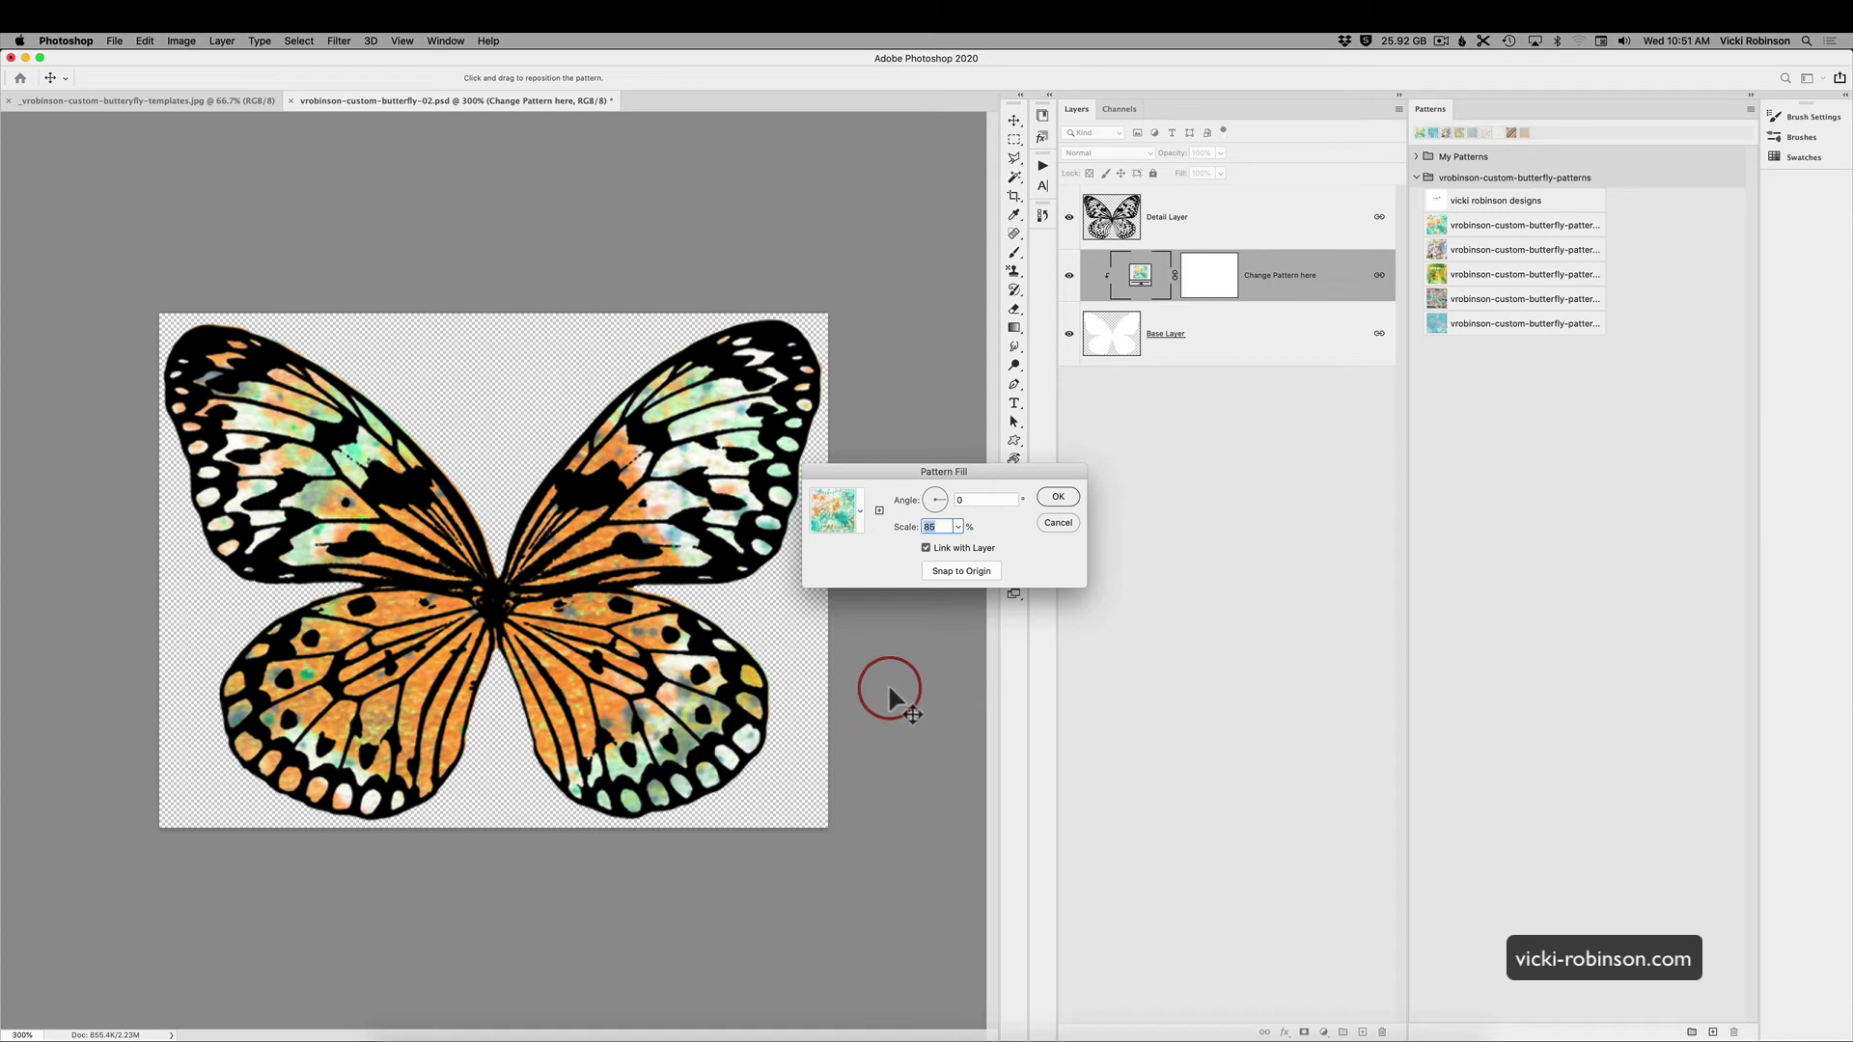
- Try the green and the blue patterns from the vrobinson-custom-butterfly-patterns group in the fill, shifting the blue one within the wings
{"action": "left_click", "coordinate": [865, 522]}
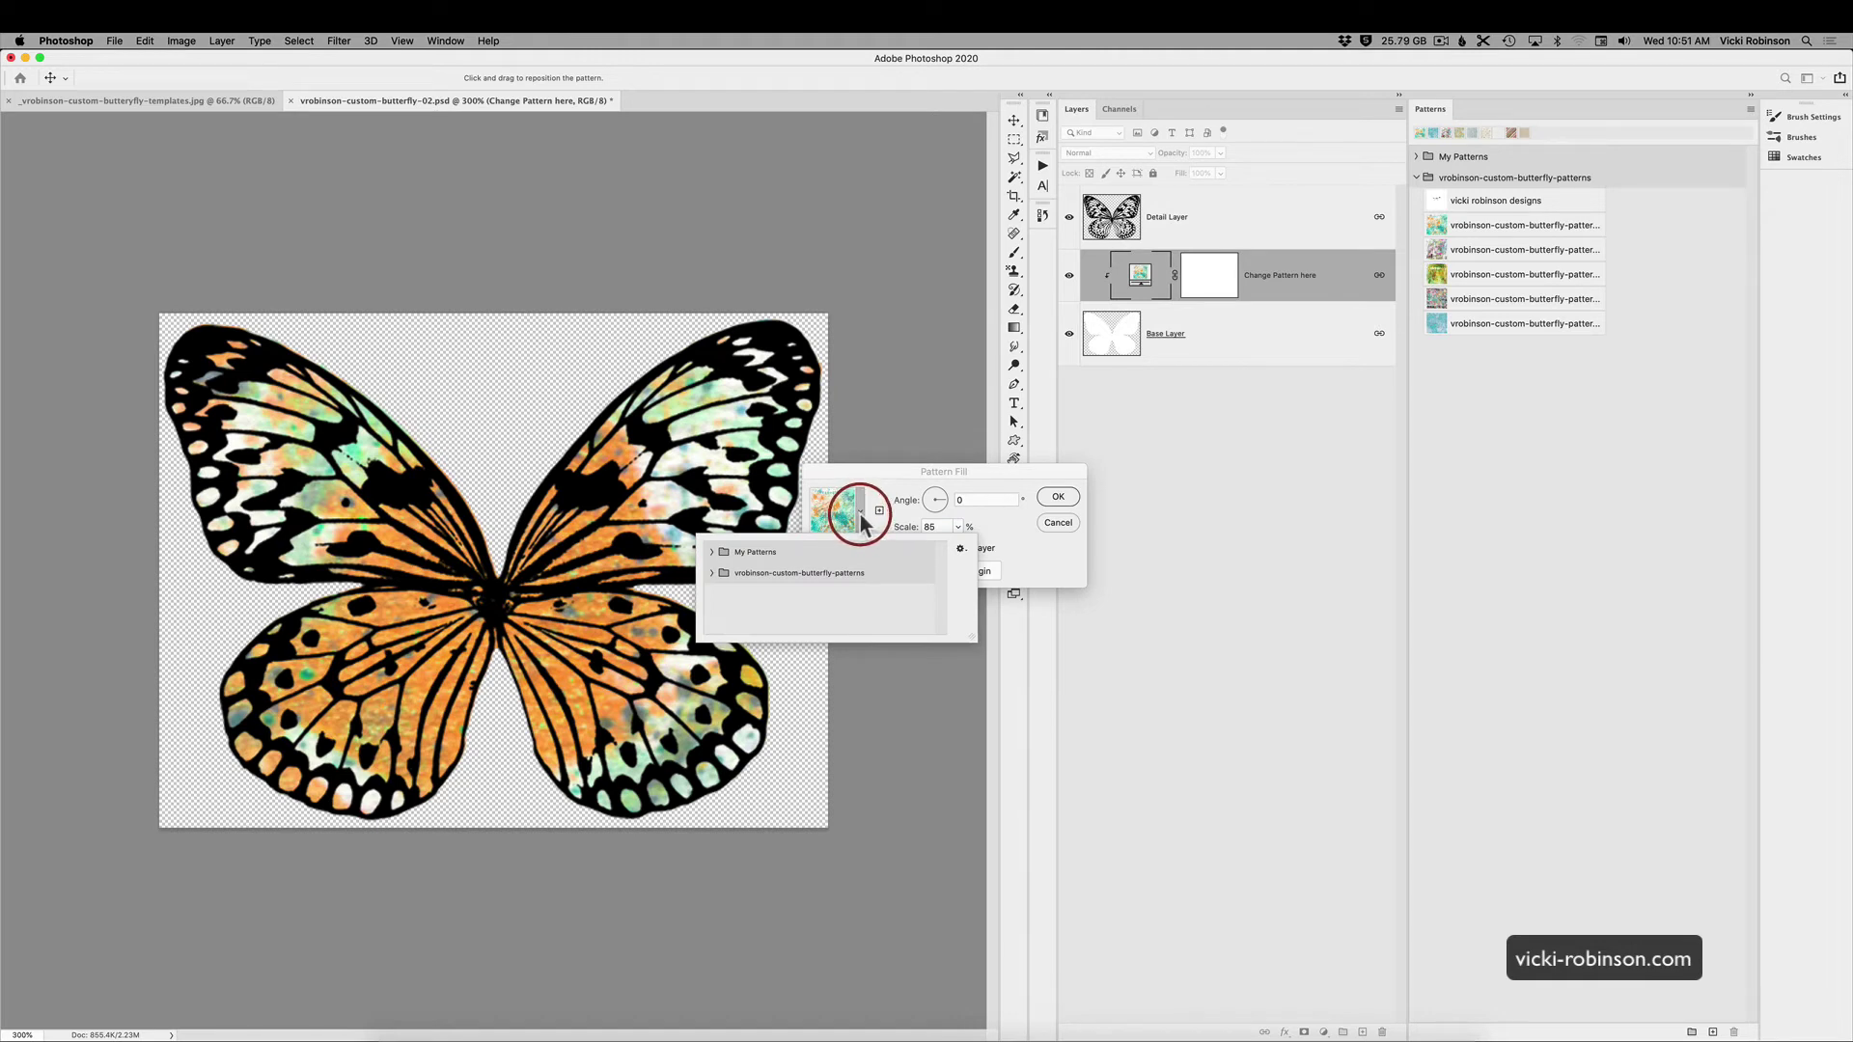
{"action": "left_click", "coordinate": [712, 574]}
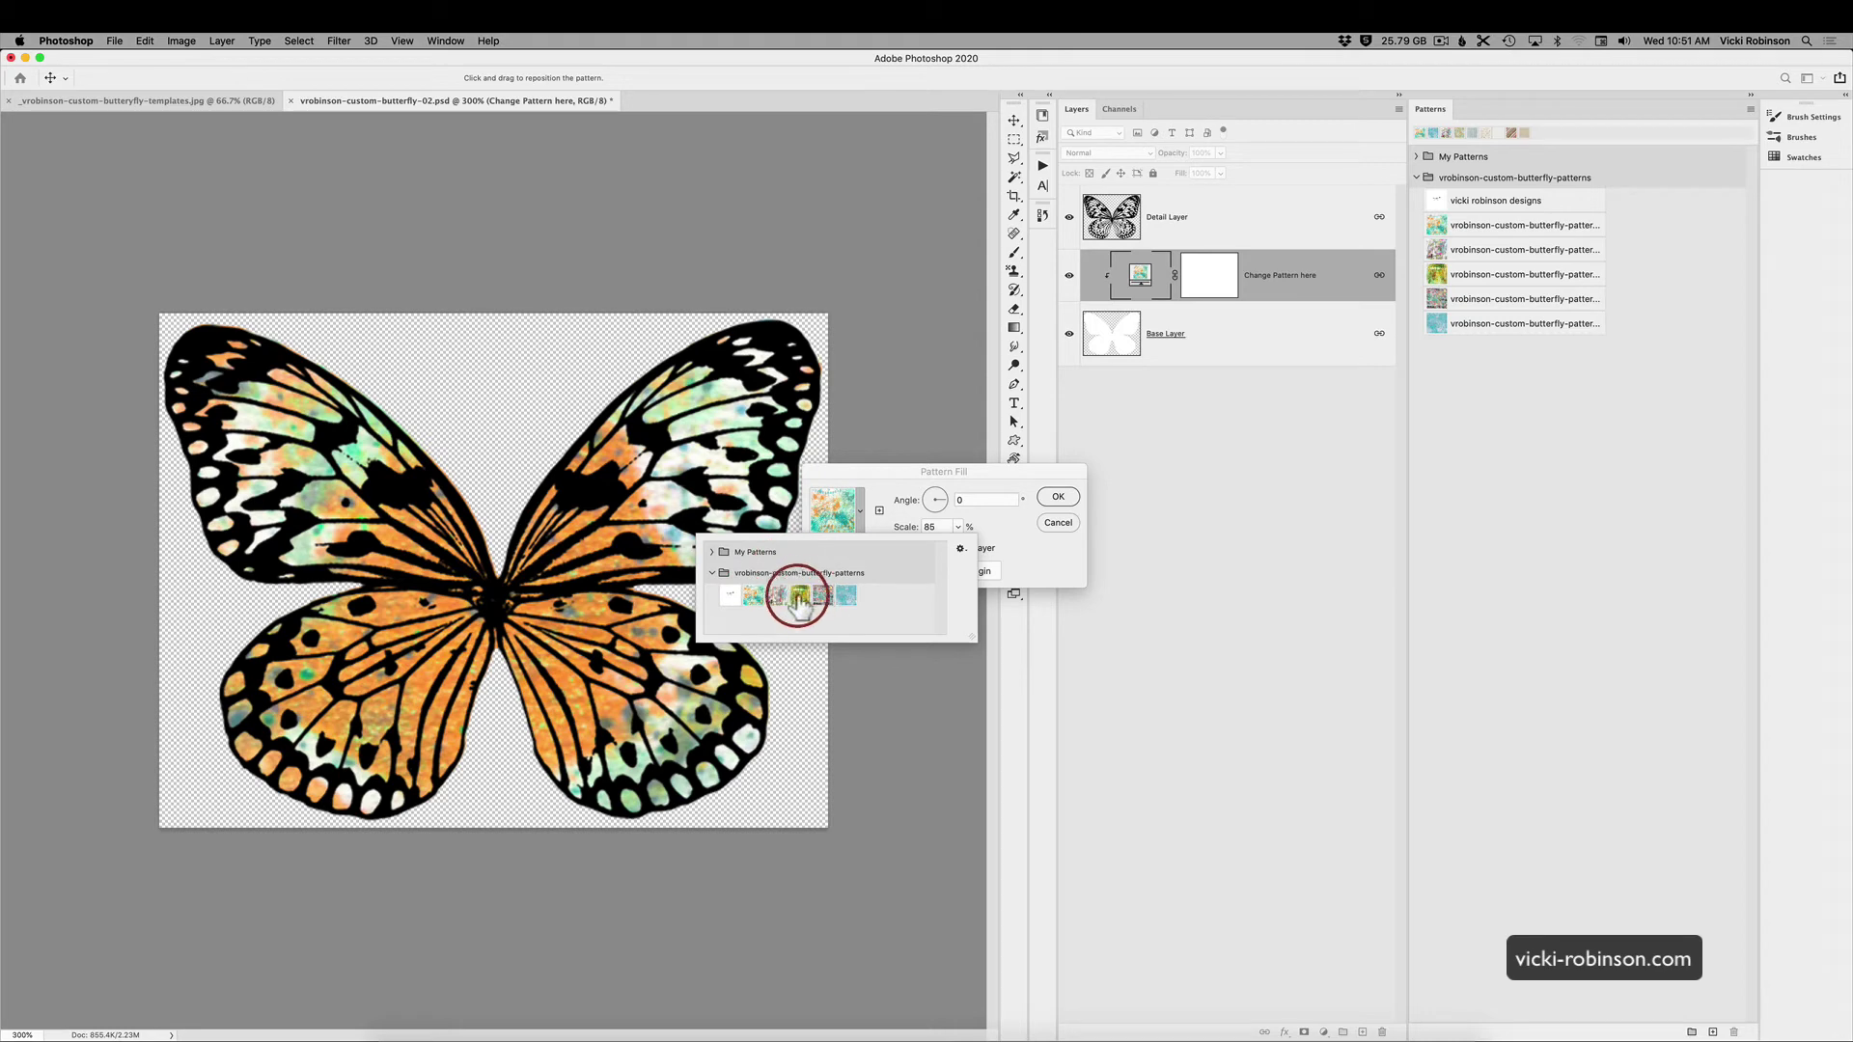
{"action": "left_click", "coordinate": [801, 597]}
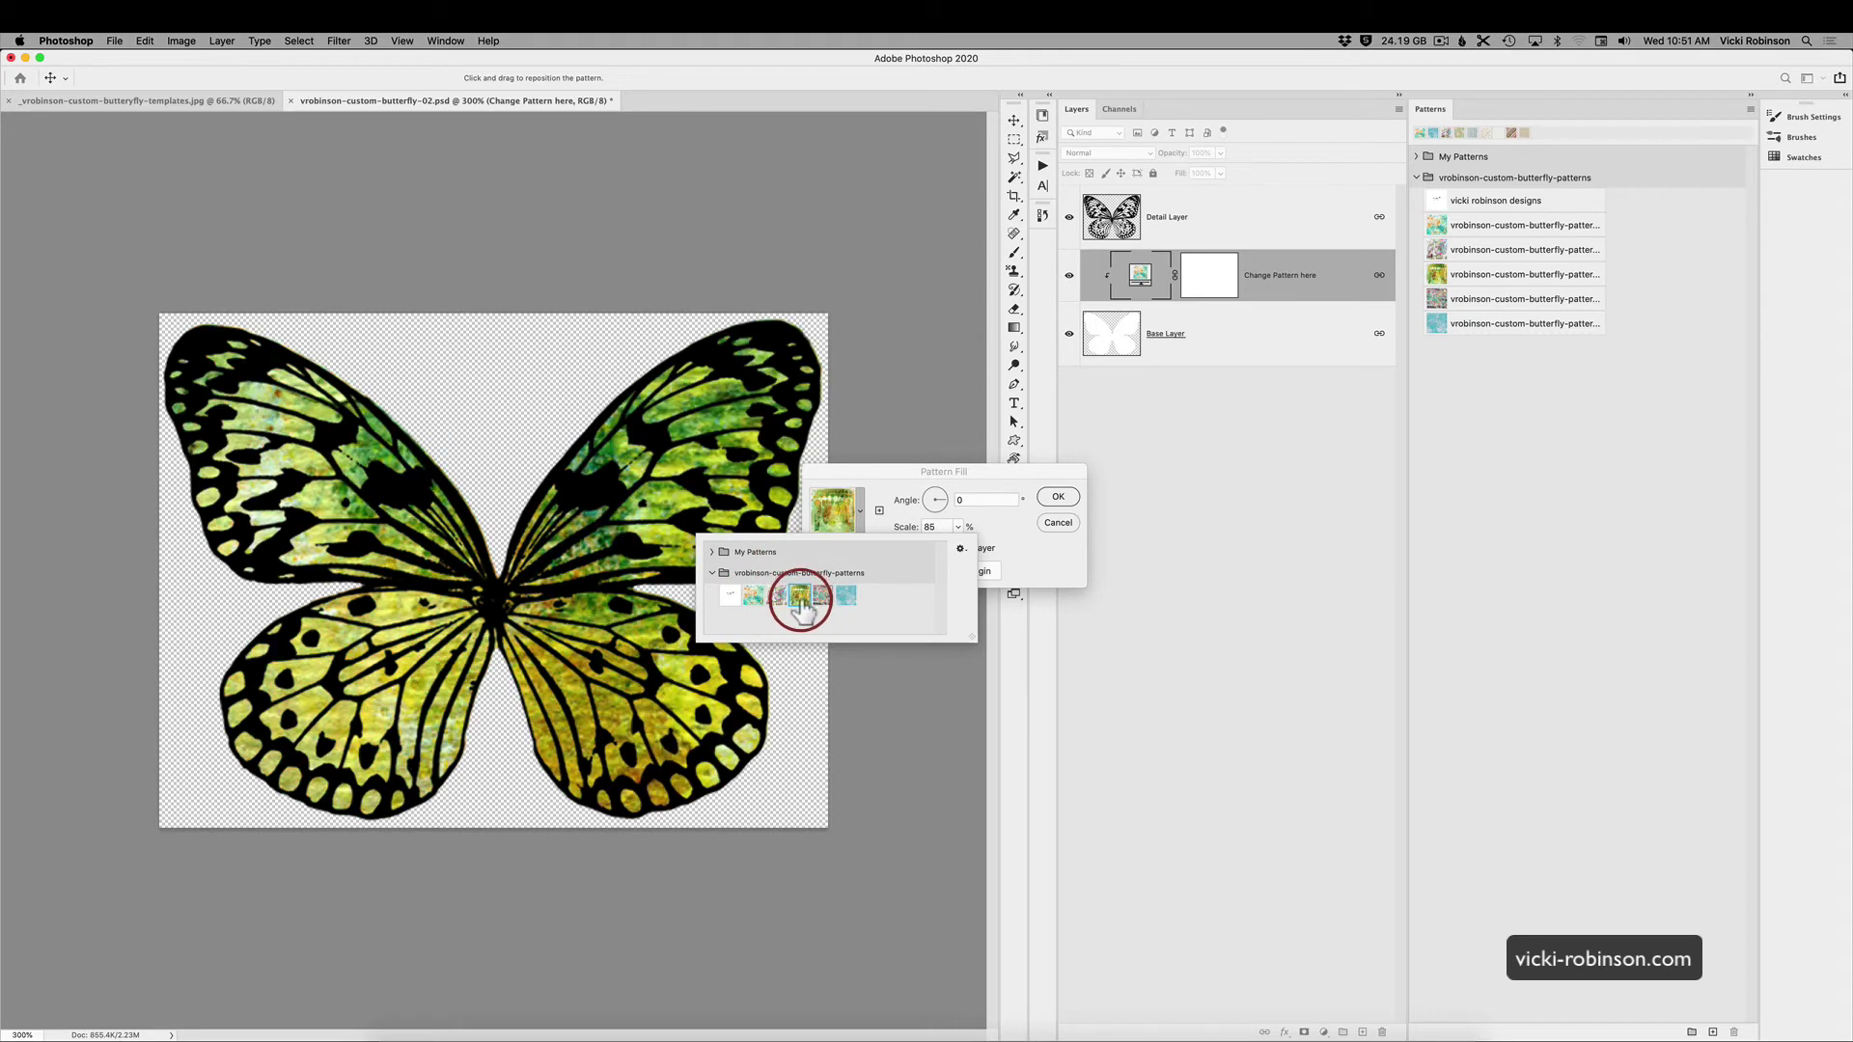
{"action": "left_click", "coordinate": [846, 595]}
{"action": "left_click", "coordinate": [651, 680]}
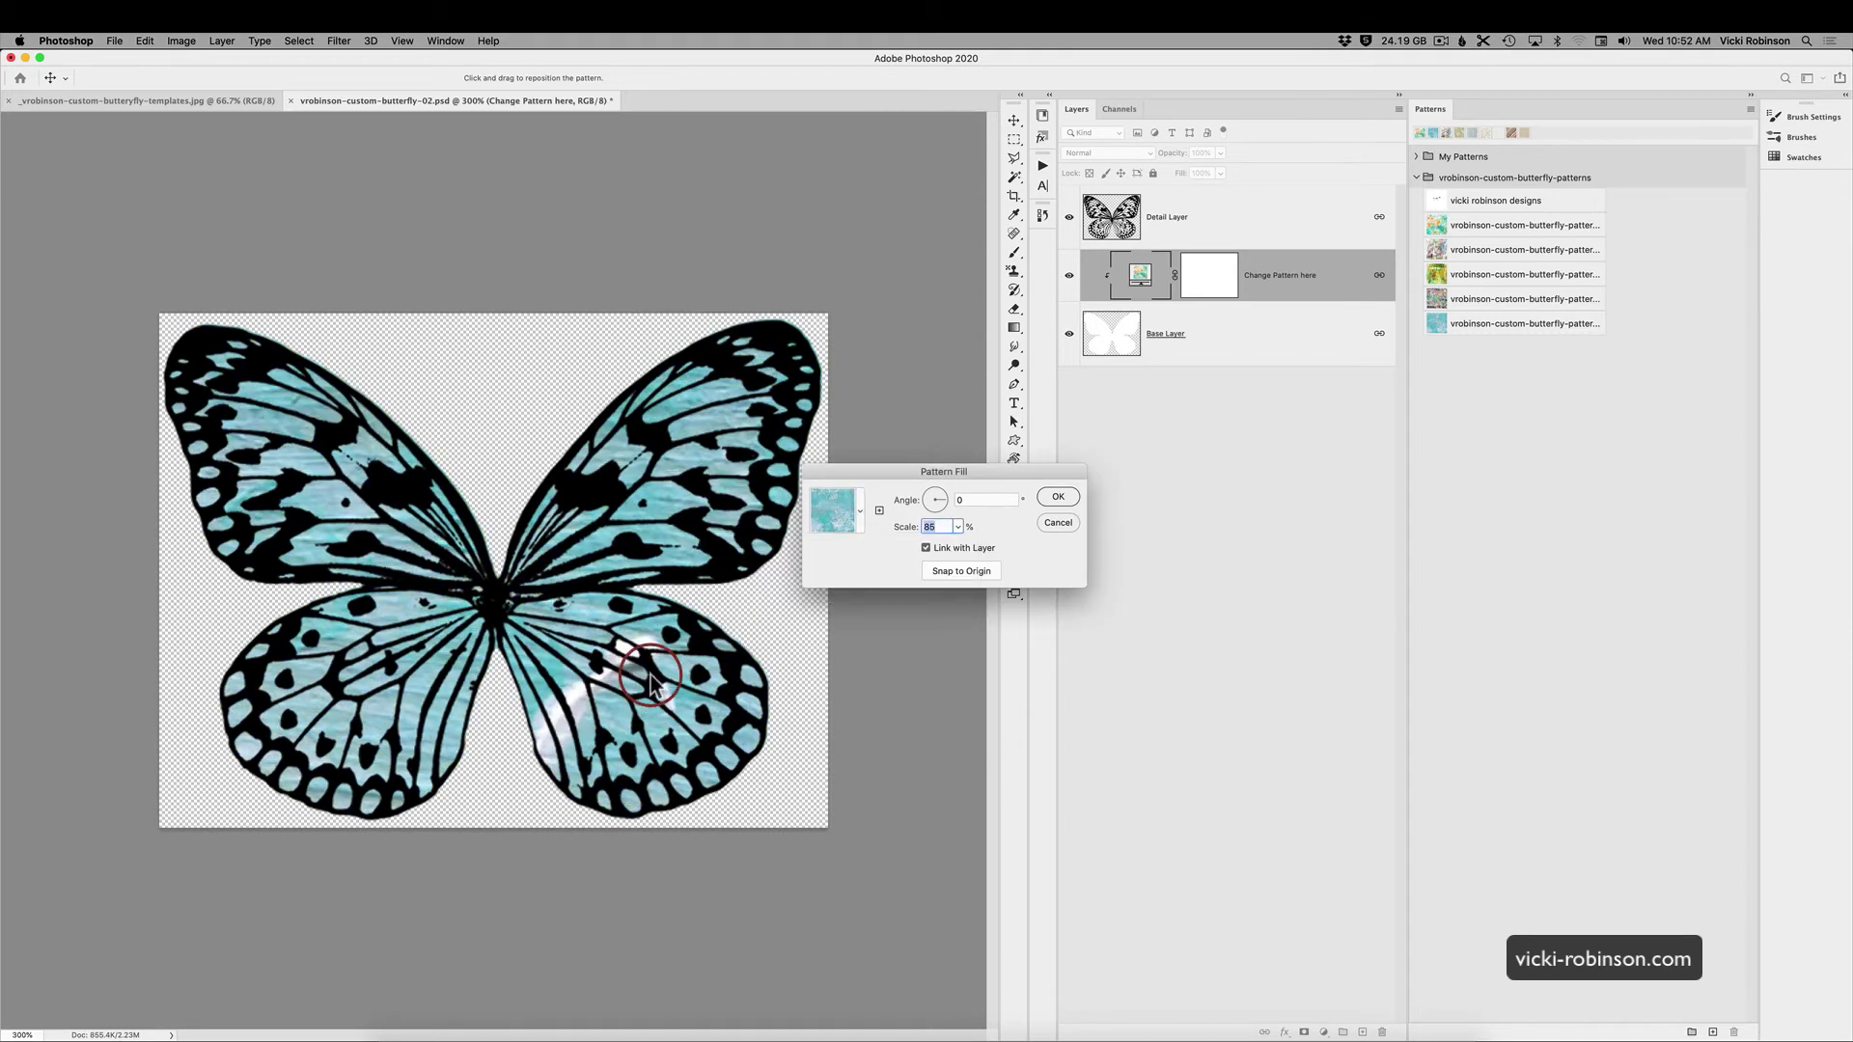
{"action": "left_click_drag", "start_coordinate": [651, 681], "coordinate": [733, 463]}
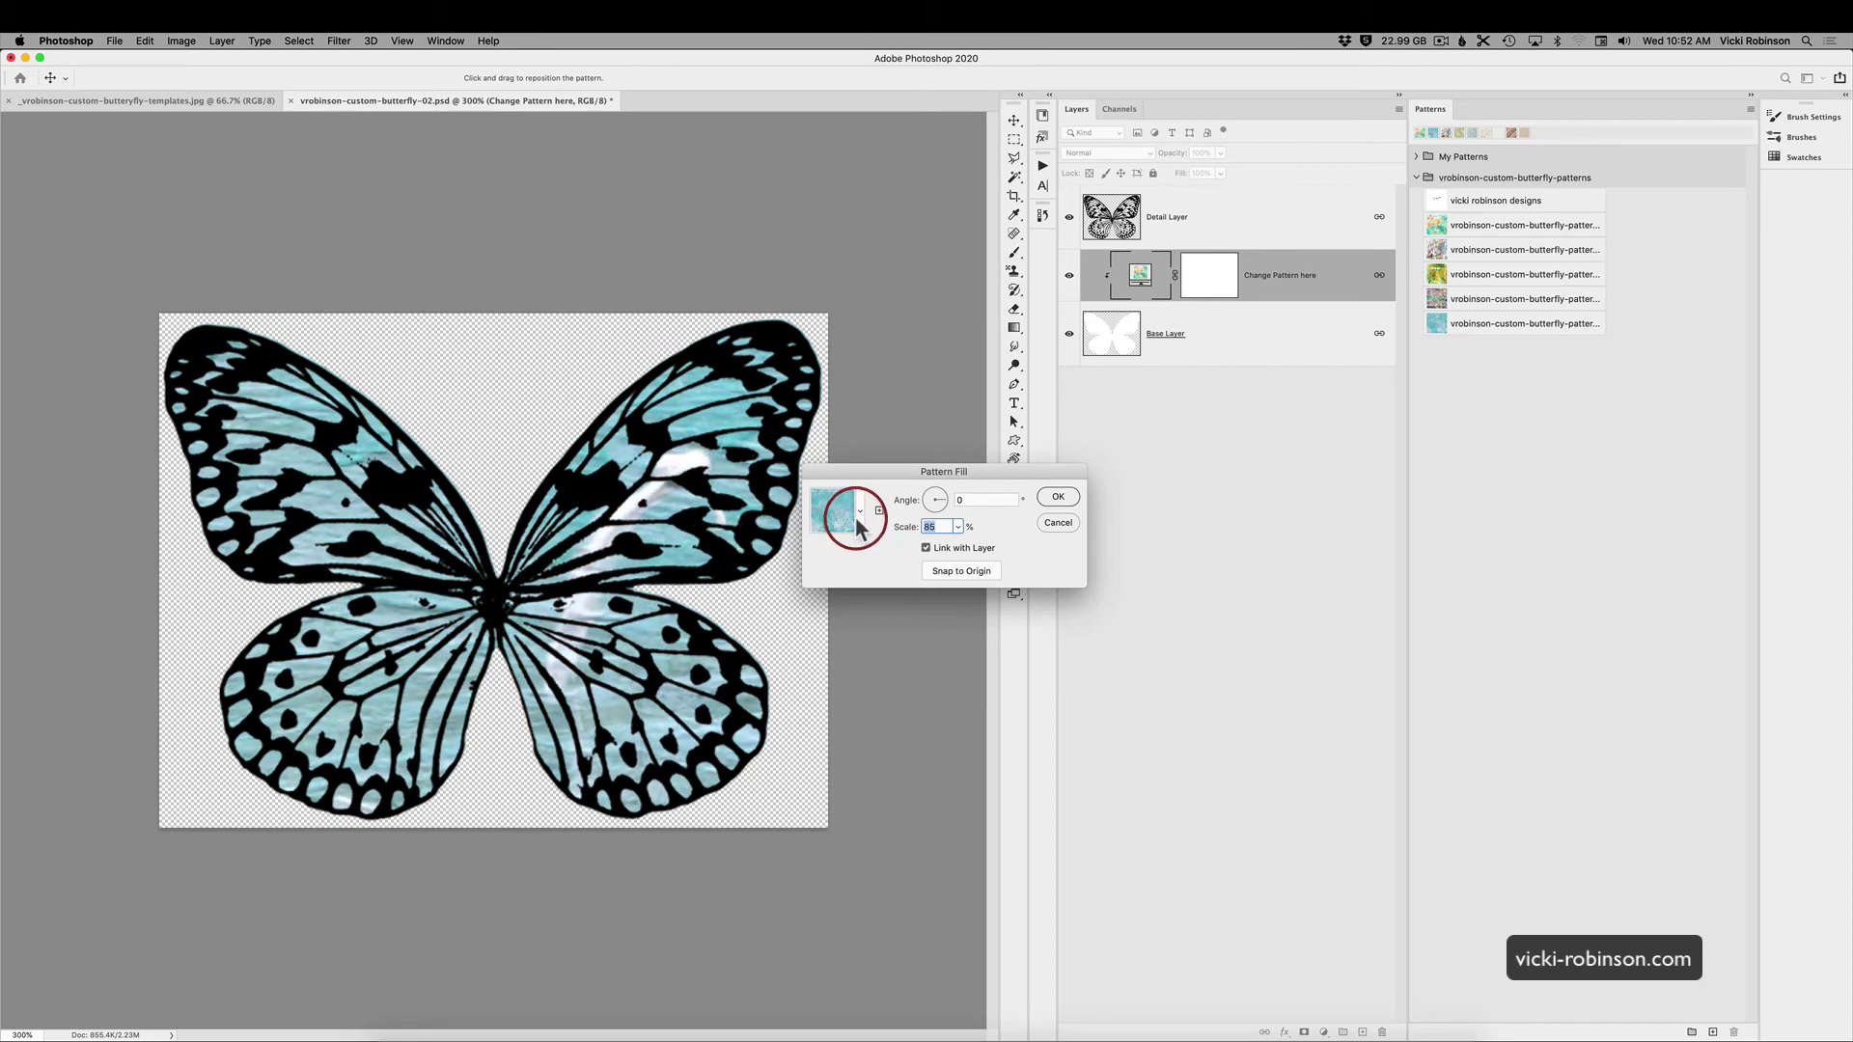
- Fill the butterfly with the multicolored red, grey and green pattern just before the blue one, and reposition it within the wings
{"action": "left_click", "coordinate": [856, 521]}
{"action": "left_click", "coordinate": [822, 595]}
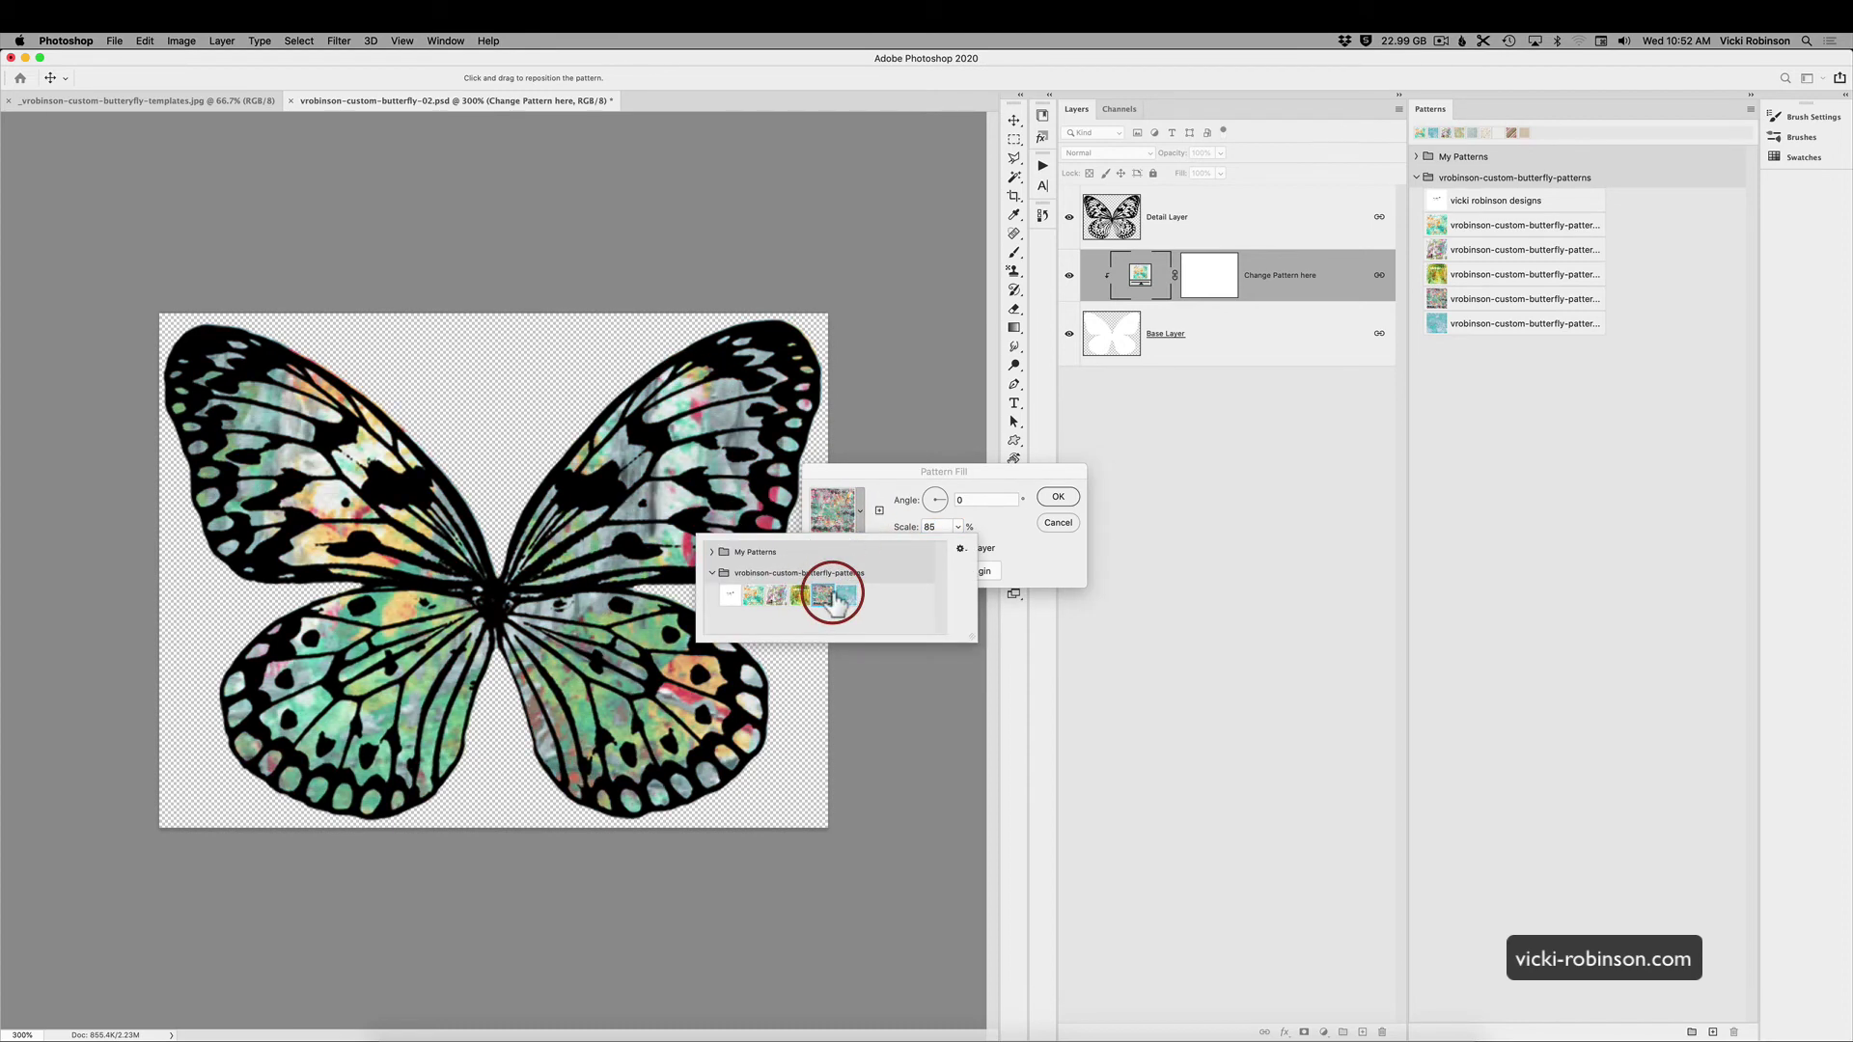
{"action": "left_click", "coordinate": [714, 481]}
{"action": "left_click_drag", "start_coordinate": [719, 733], "coordinate": [709, 535]}
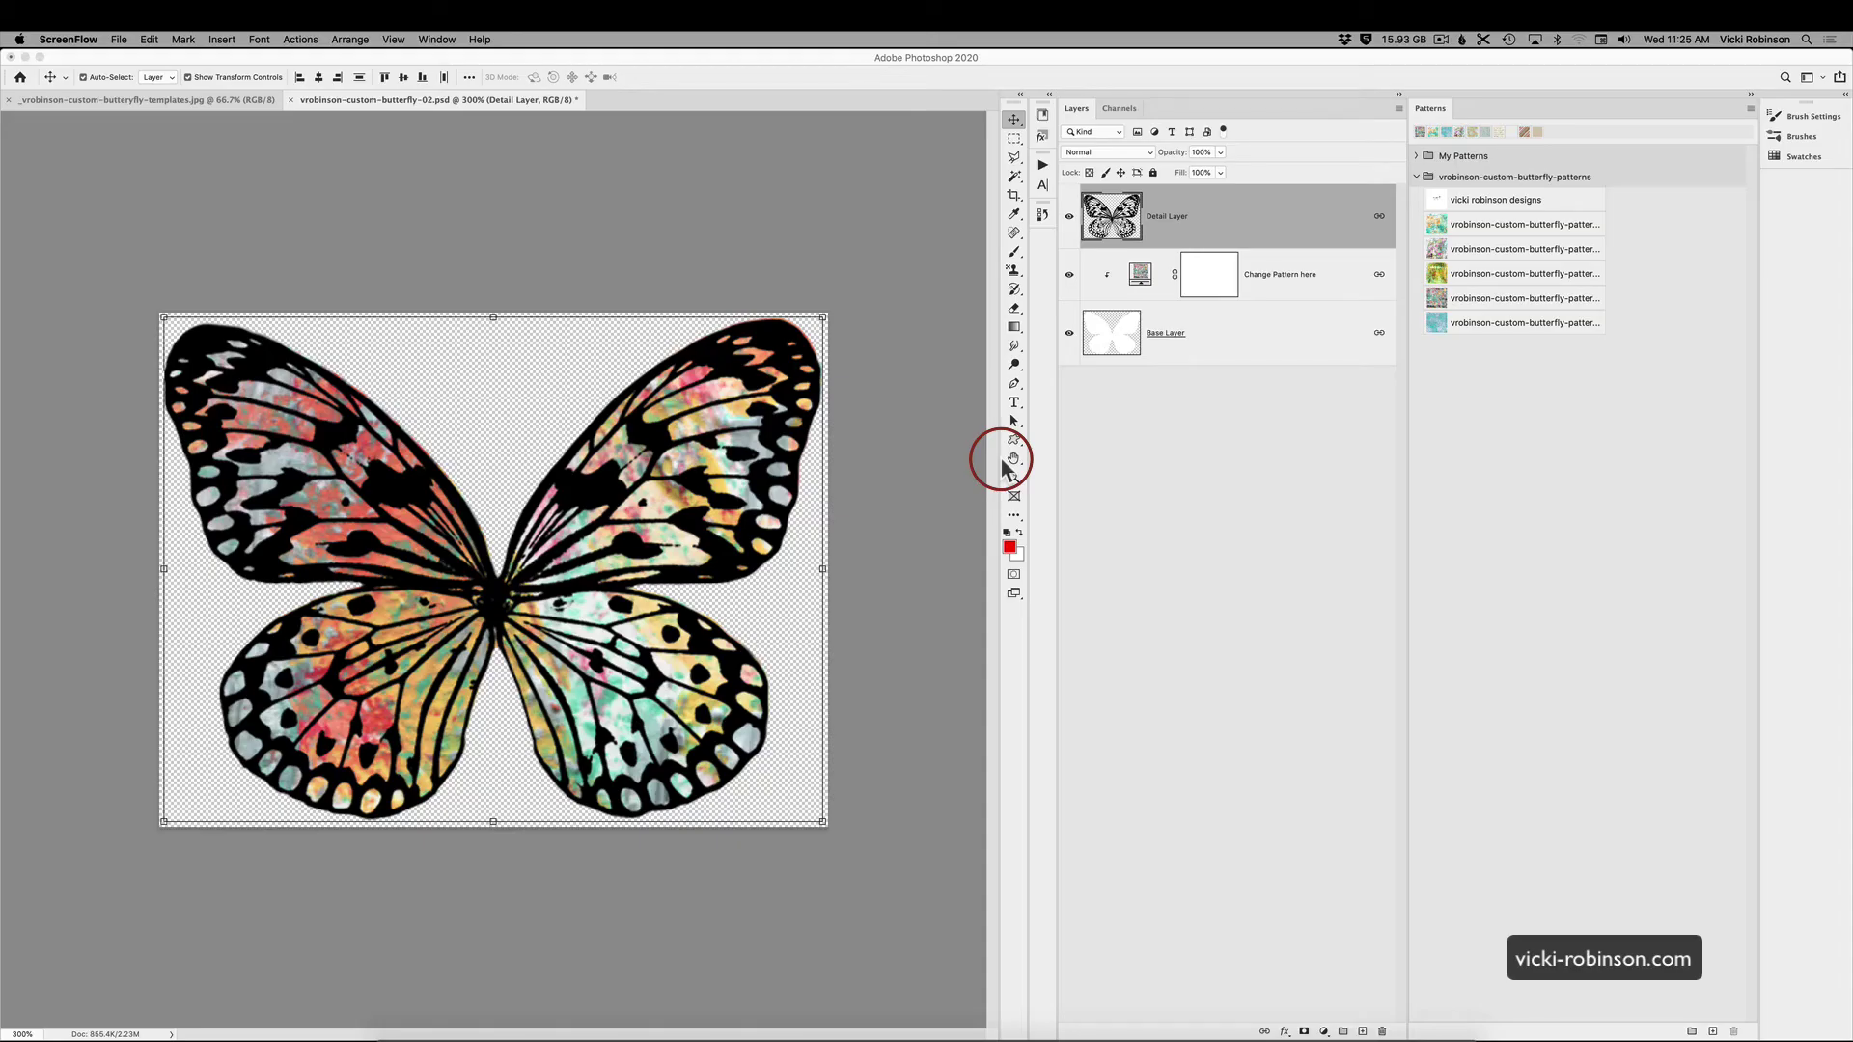
- Try a dark purple Color Overlay on the black wing details of the Detail Layer, and switch the effect off again
{"action": "left_click", "coordinate": [1014, 458]}
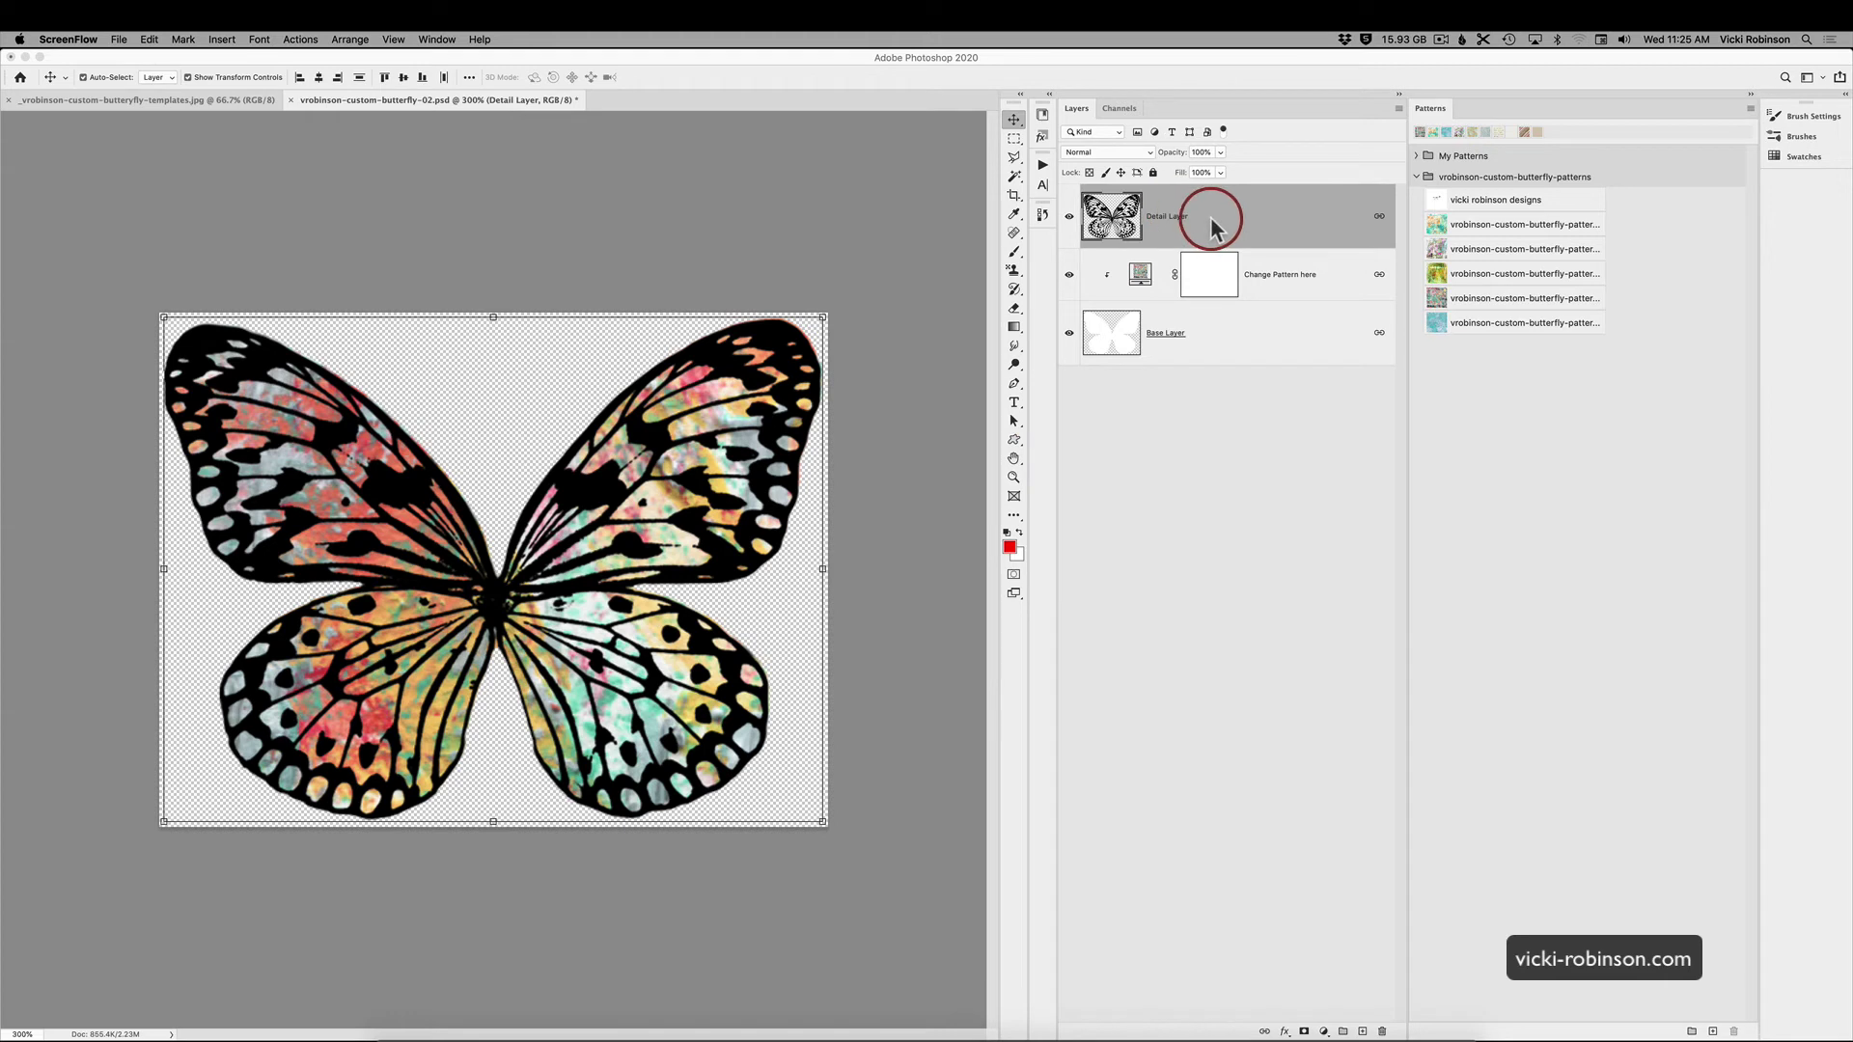
{"action": "double_click", "coordinate": [1212, 219]}
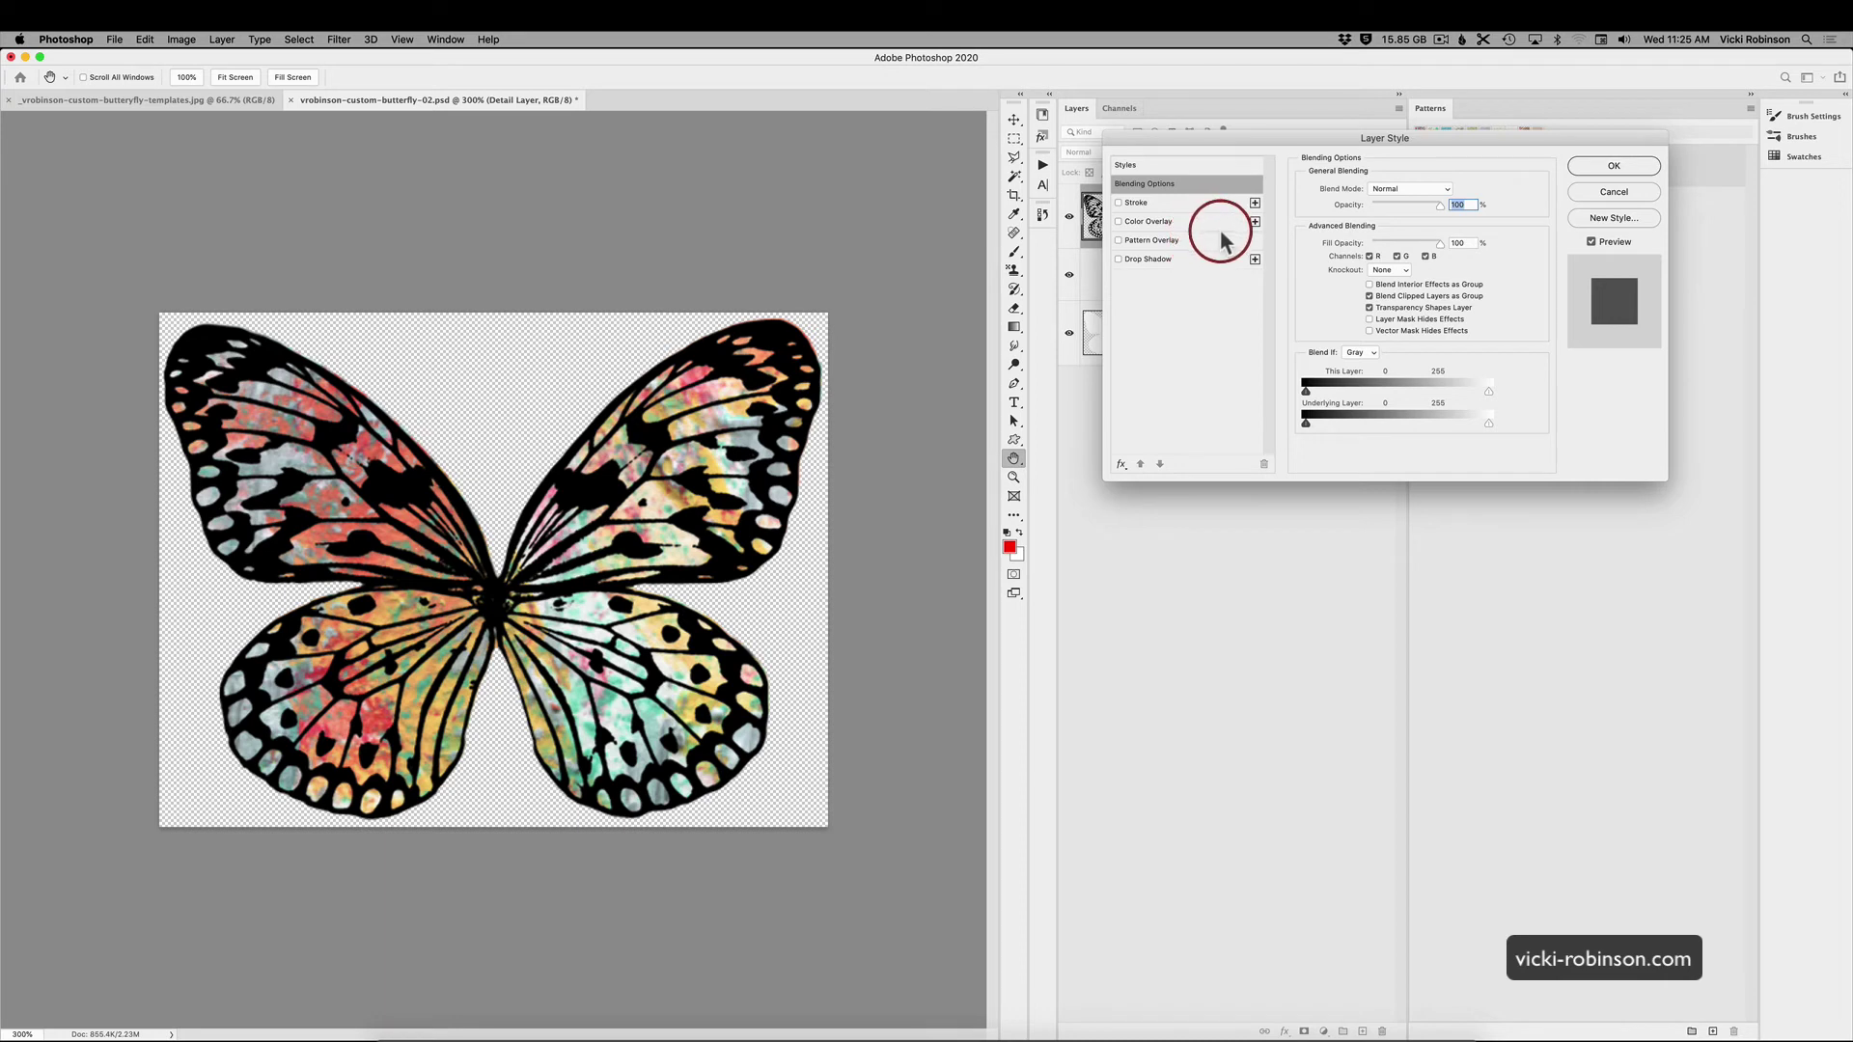
{"action": "left_click", "coordinate": [1119, 222]}
{"action": "left_click", "coordinate": [1149, 221]}
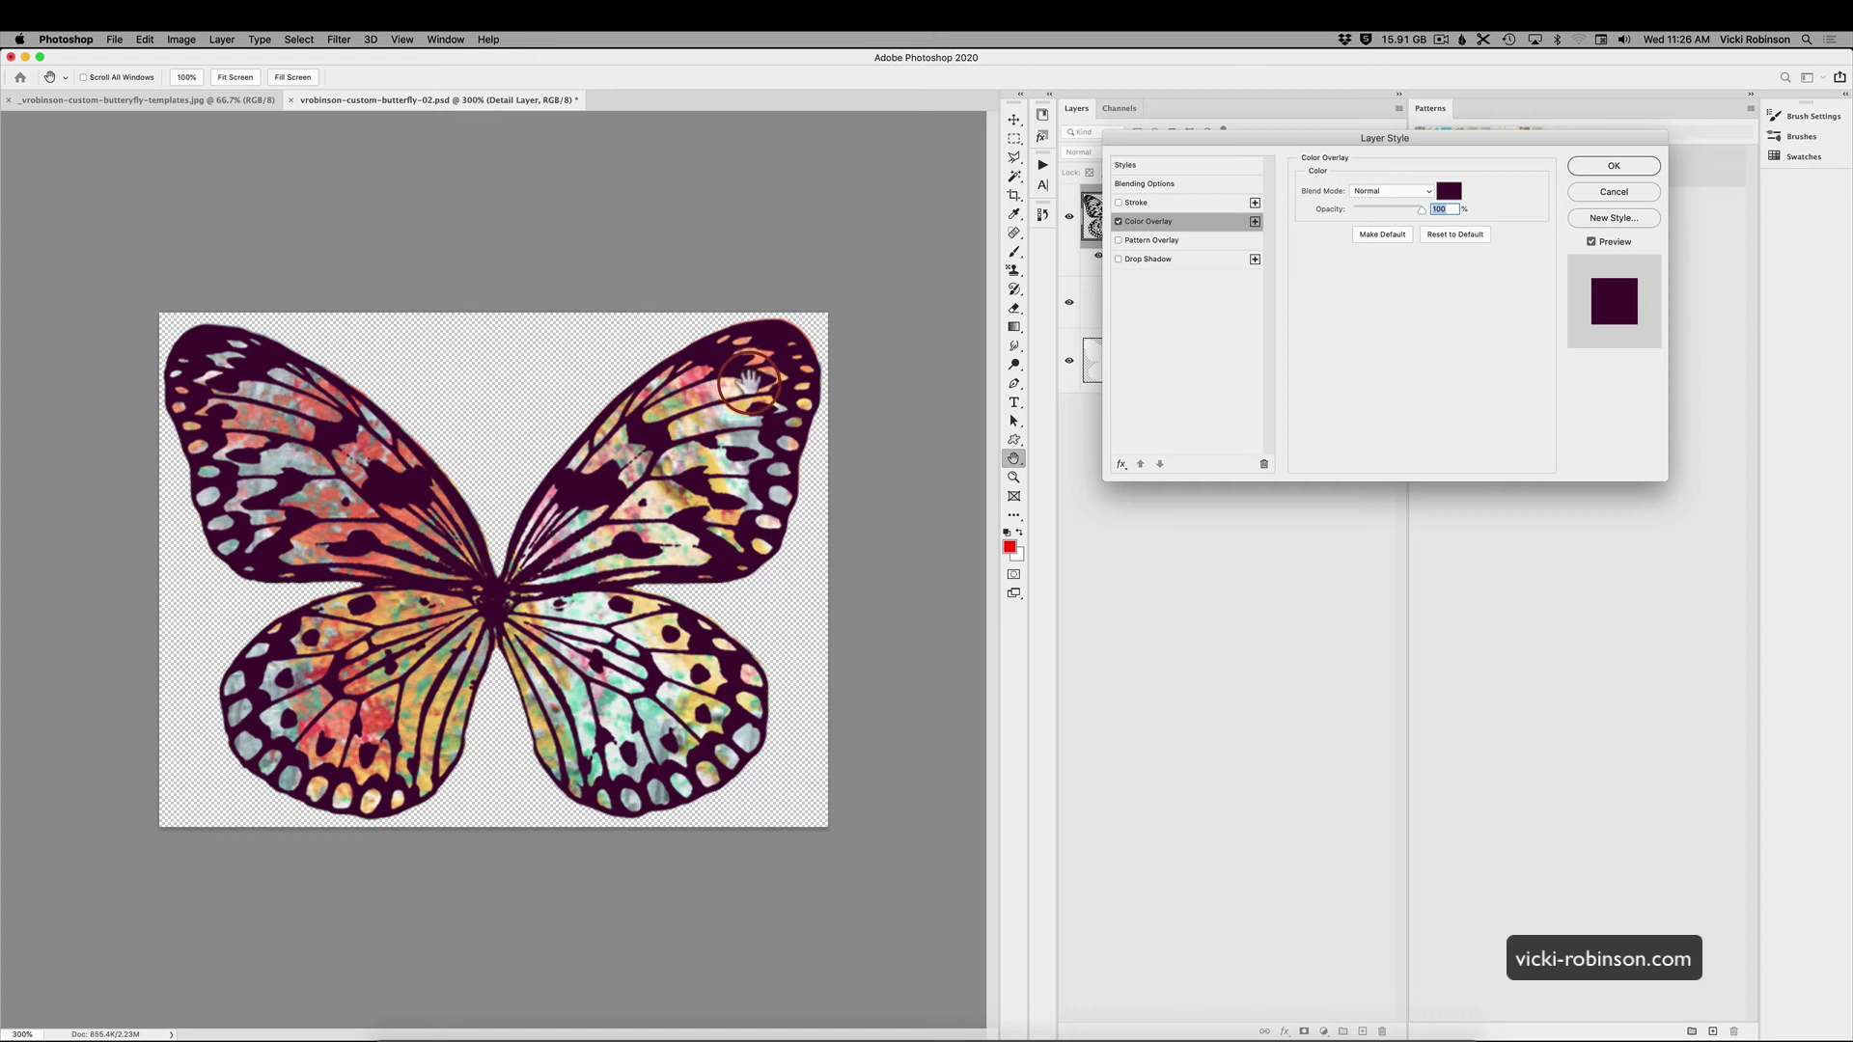
{"action": "left_click", "coordinate": [1118, 221]}
- Try a Pattern Overlay on the Detail Layer with the multicolored, green and pale pink-and-white butterfly patterns, and close the layer style without the effect
{"action": "left_click", "coordinate": [1119, 240]}
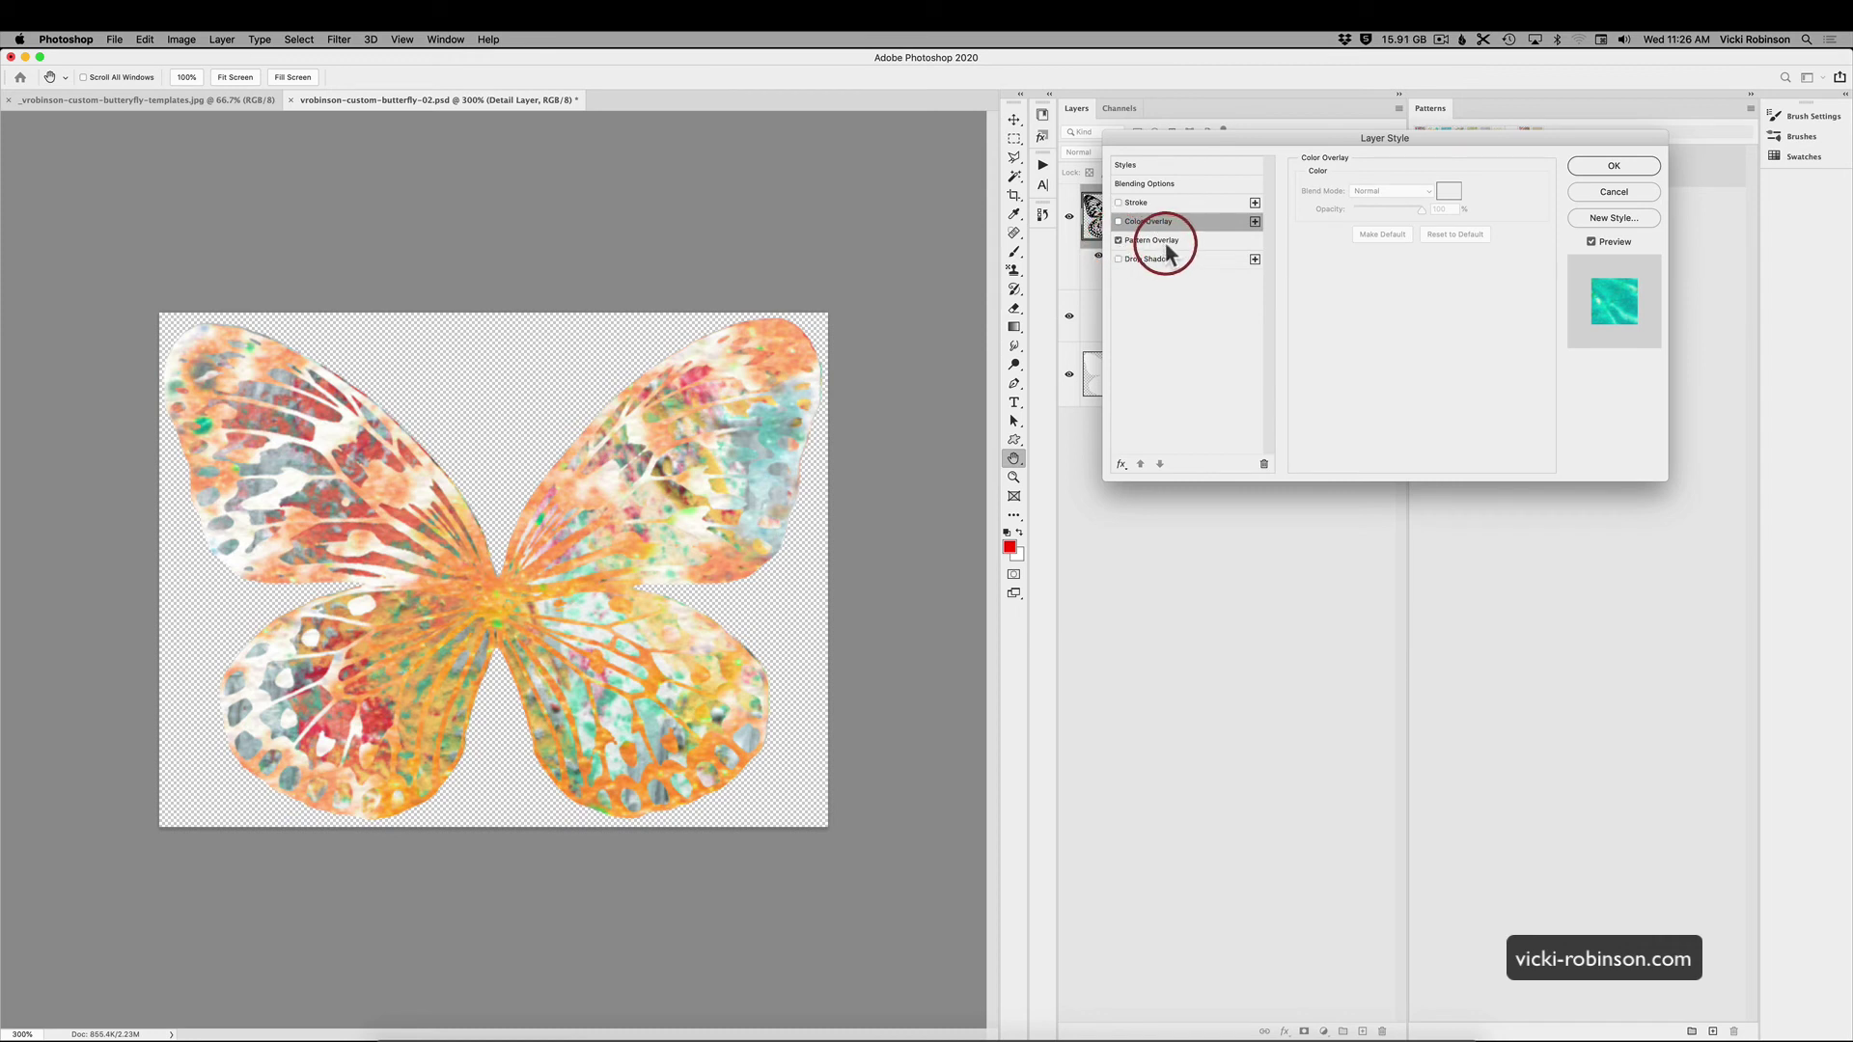
{"action": "left_click", "coordinate": [1158, 241]}
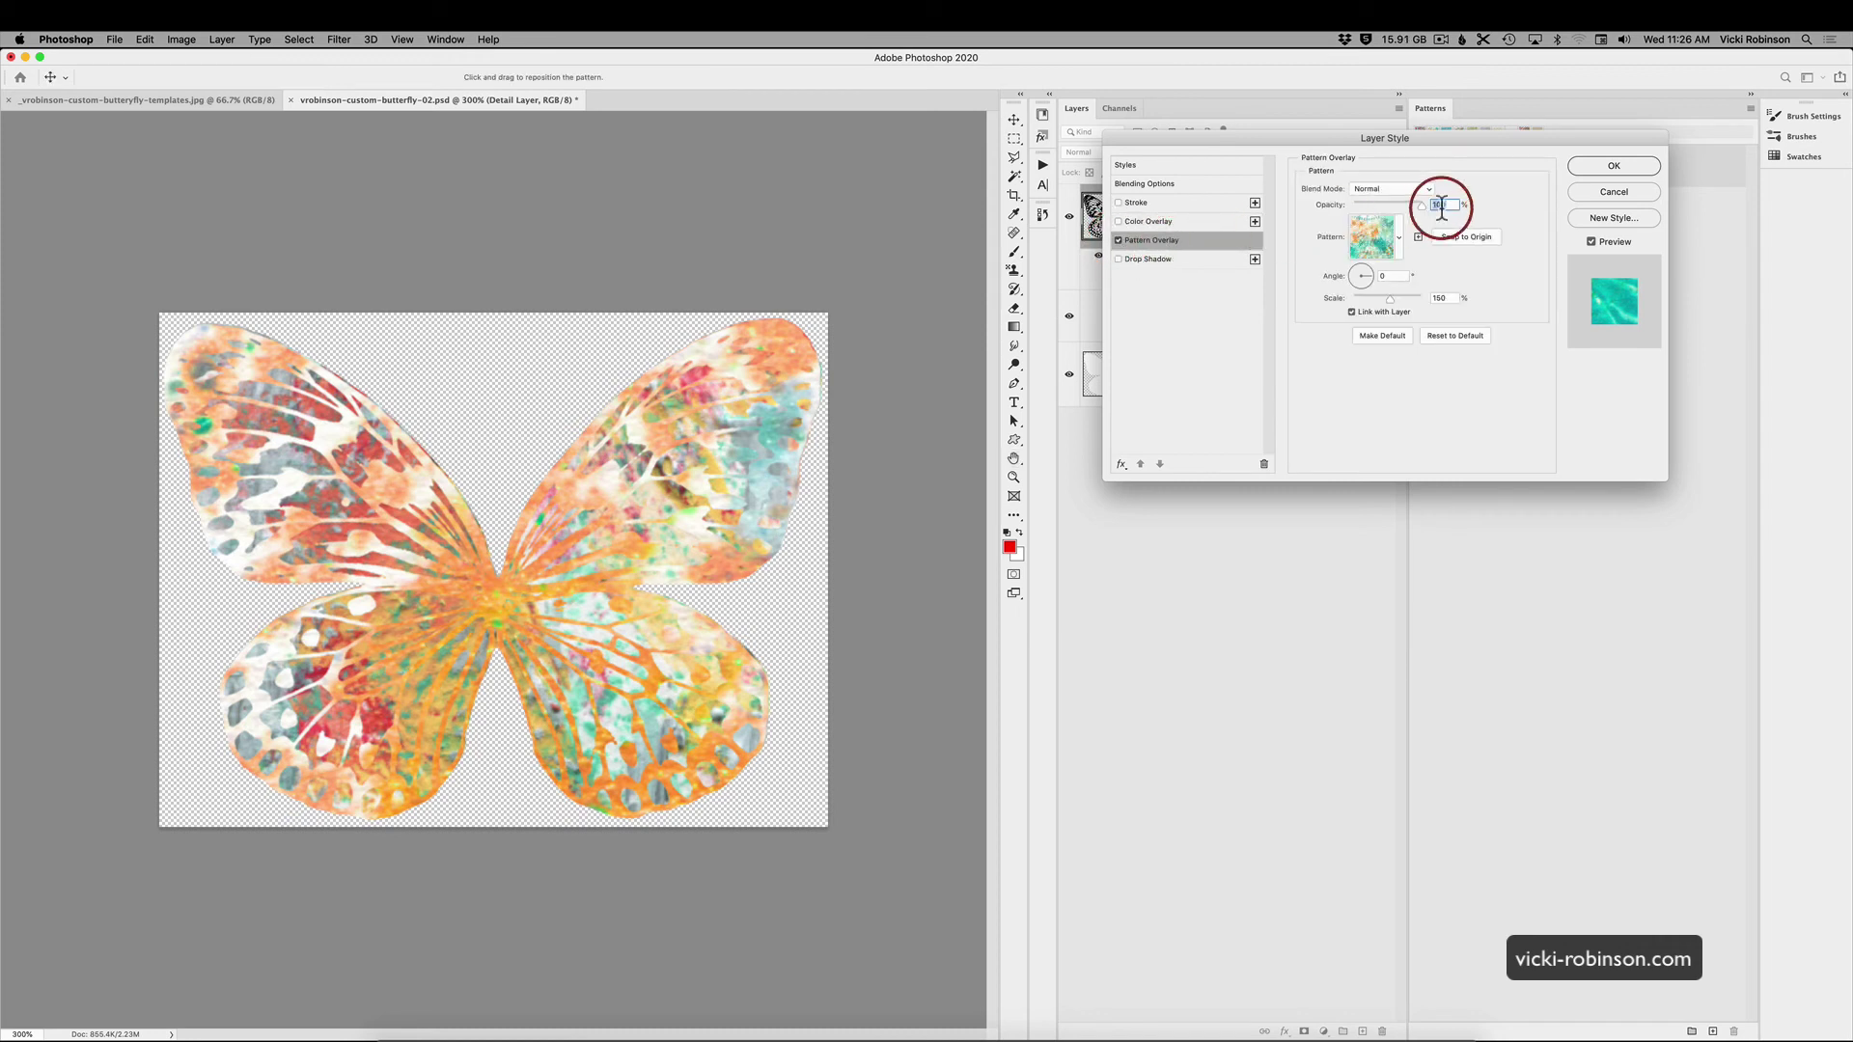
{"action": "left_click", "coordinate": [1397, 239]}
{"action": "left_click", "coordinate": [1364, 322]}
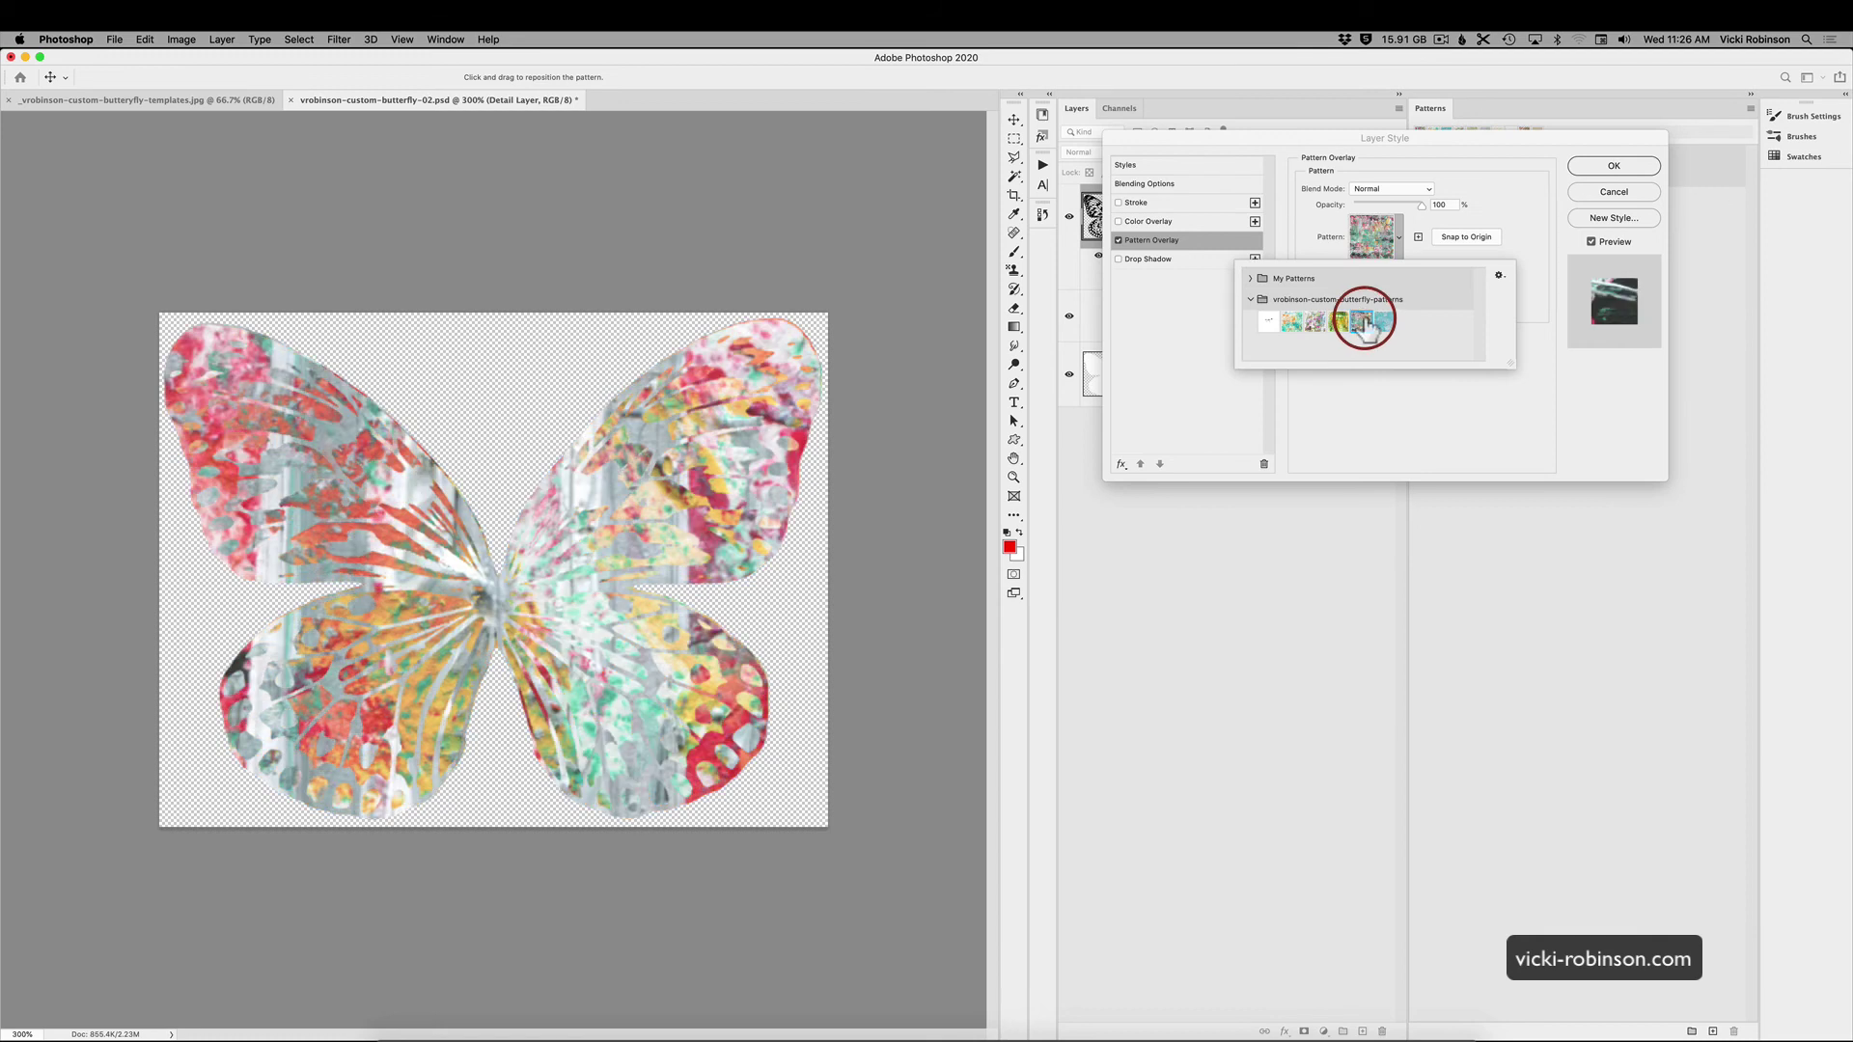
{"action": "left_click", "coordinate": [1336, 322]}
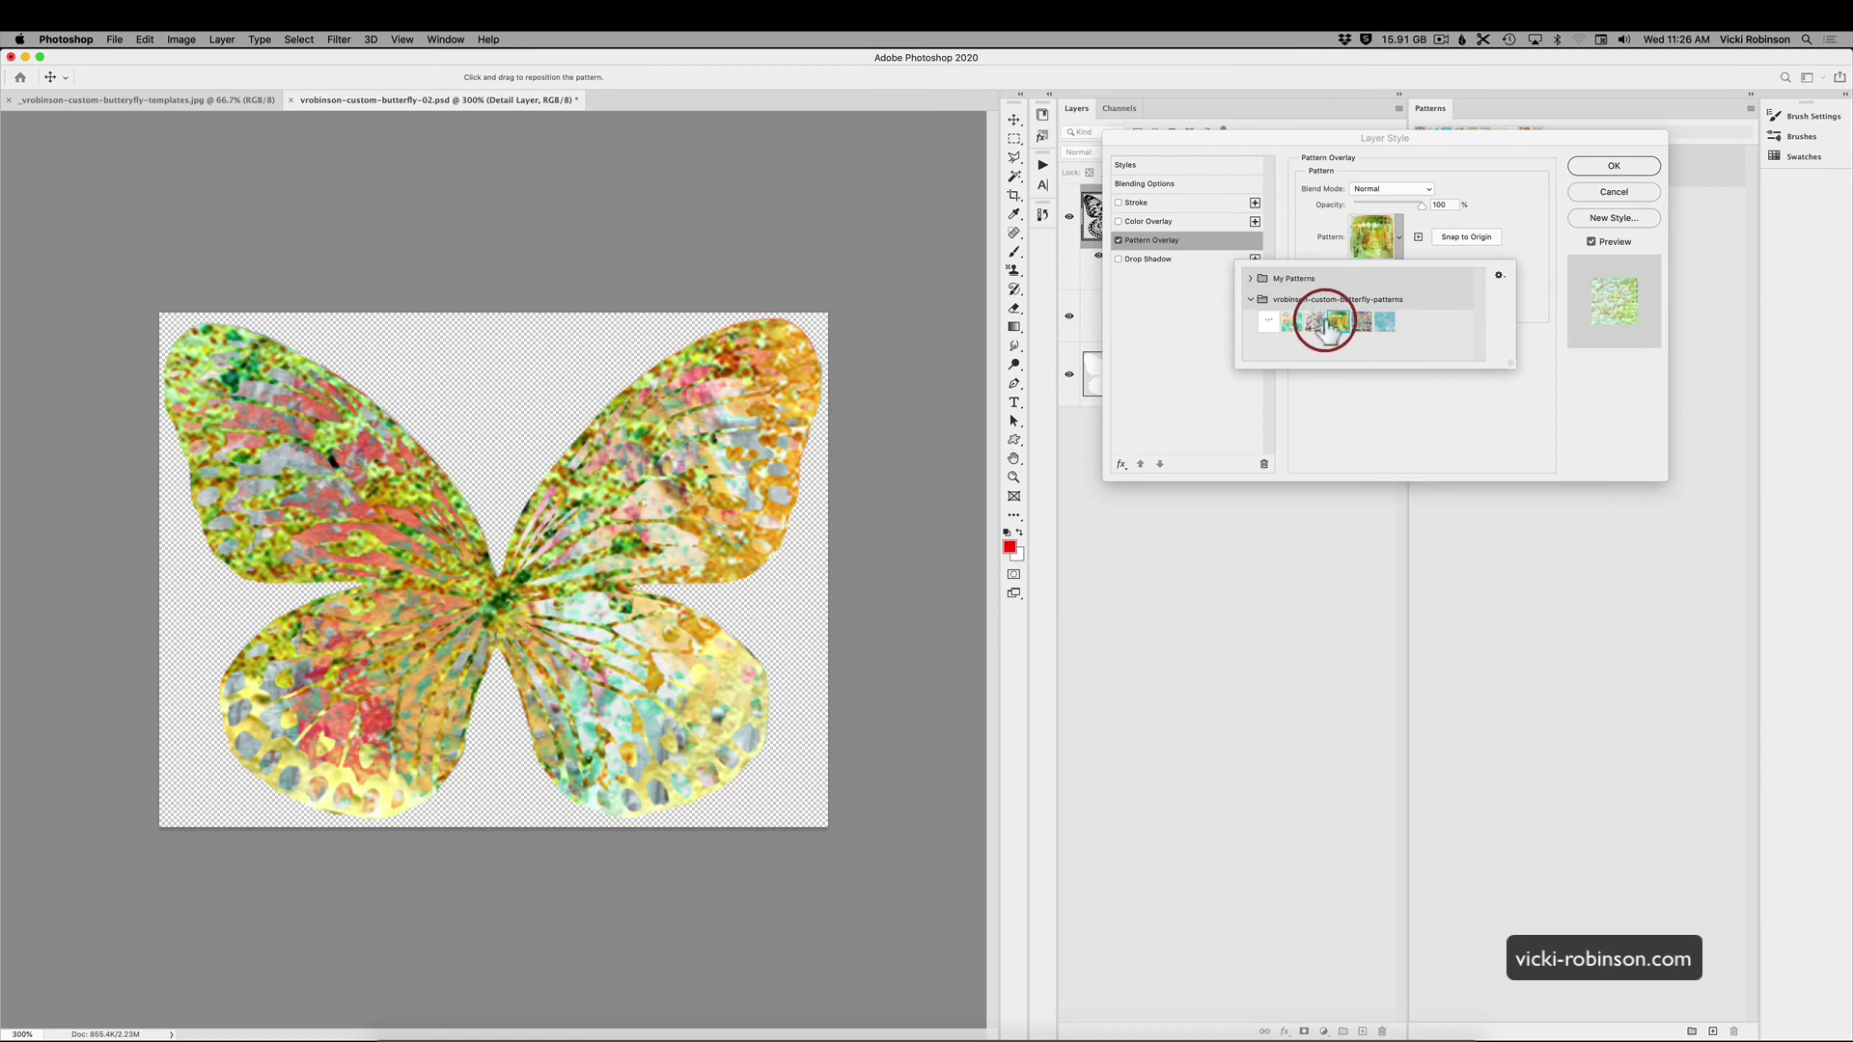
{"action": "left_click", "coordinate": [1322, 323]}
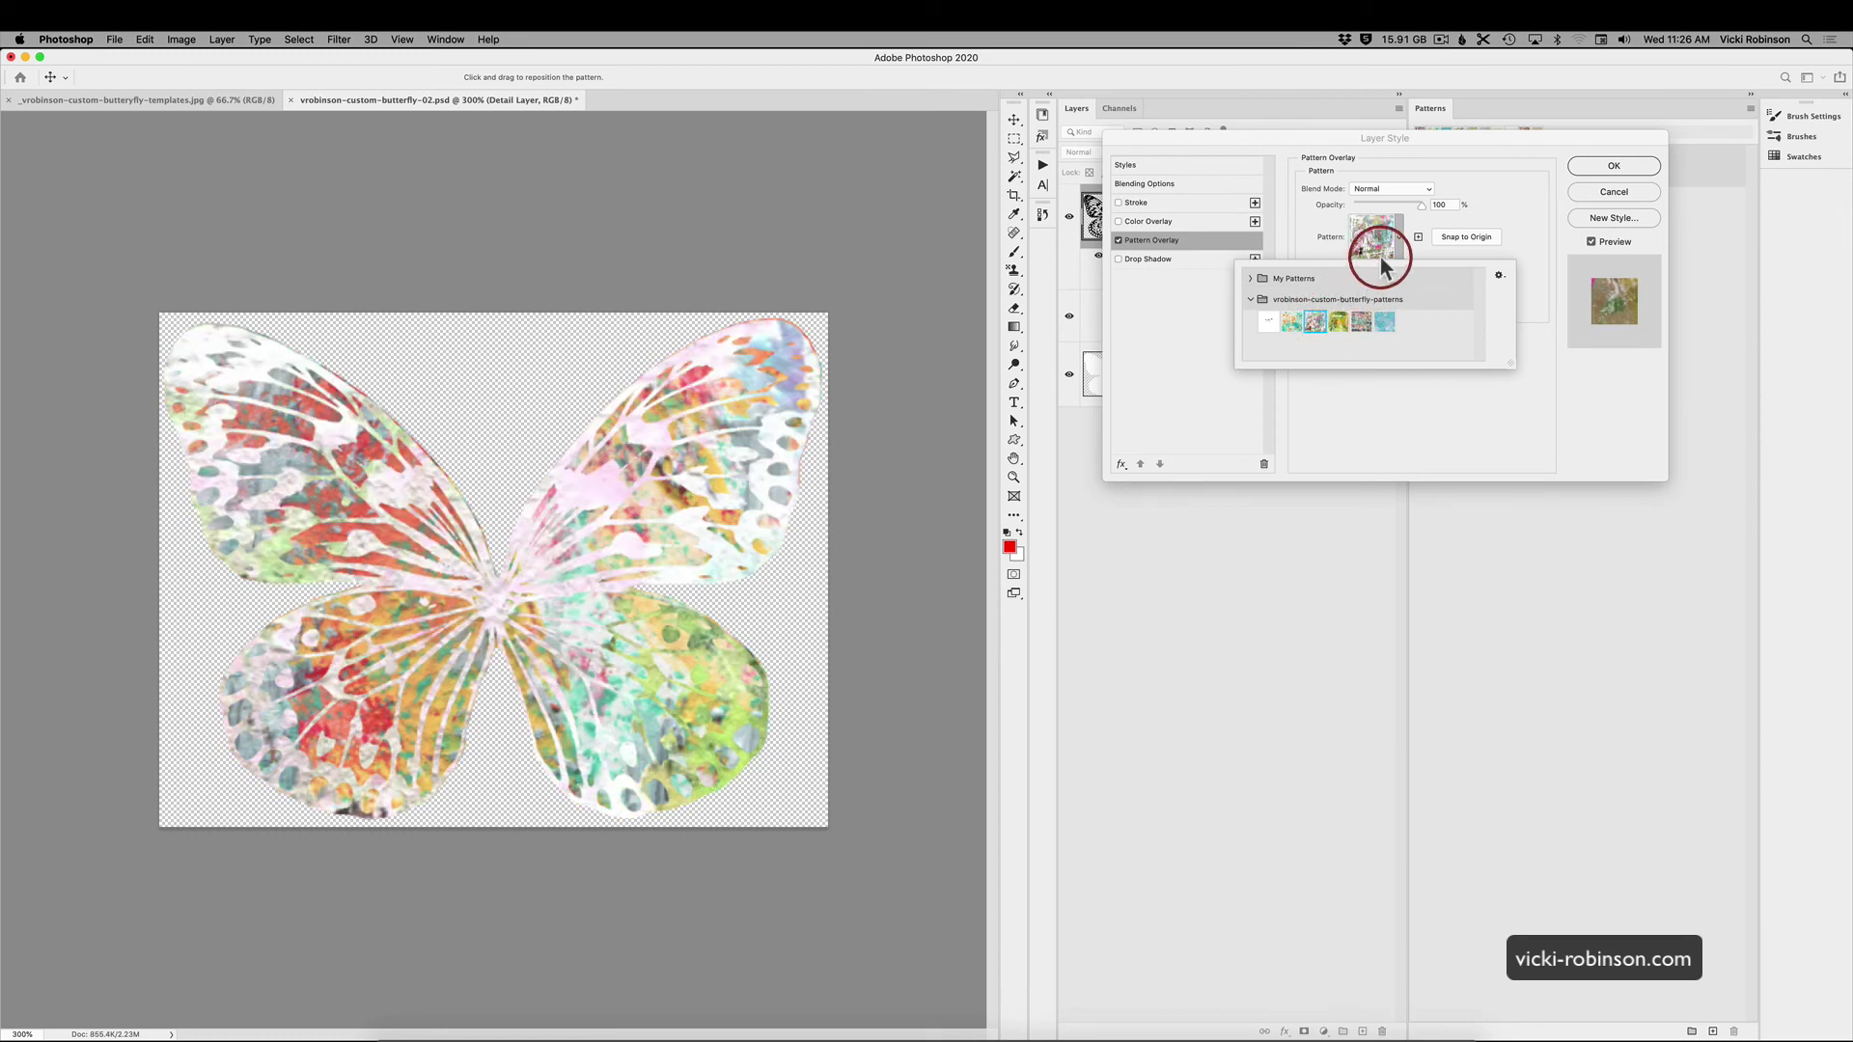
{"action": "left_click", "coordinate": [1518, 257]}
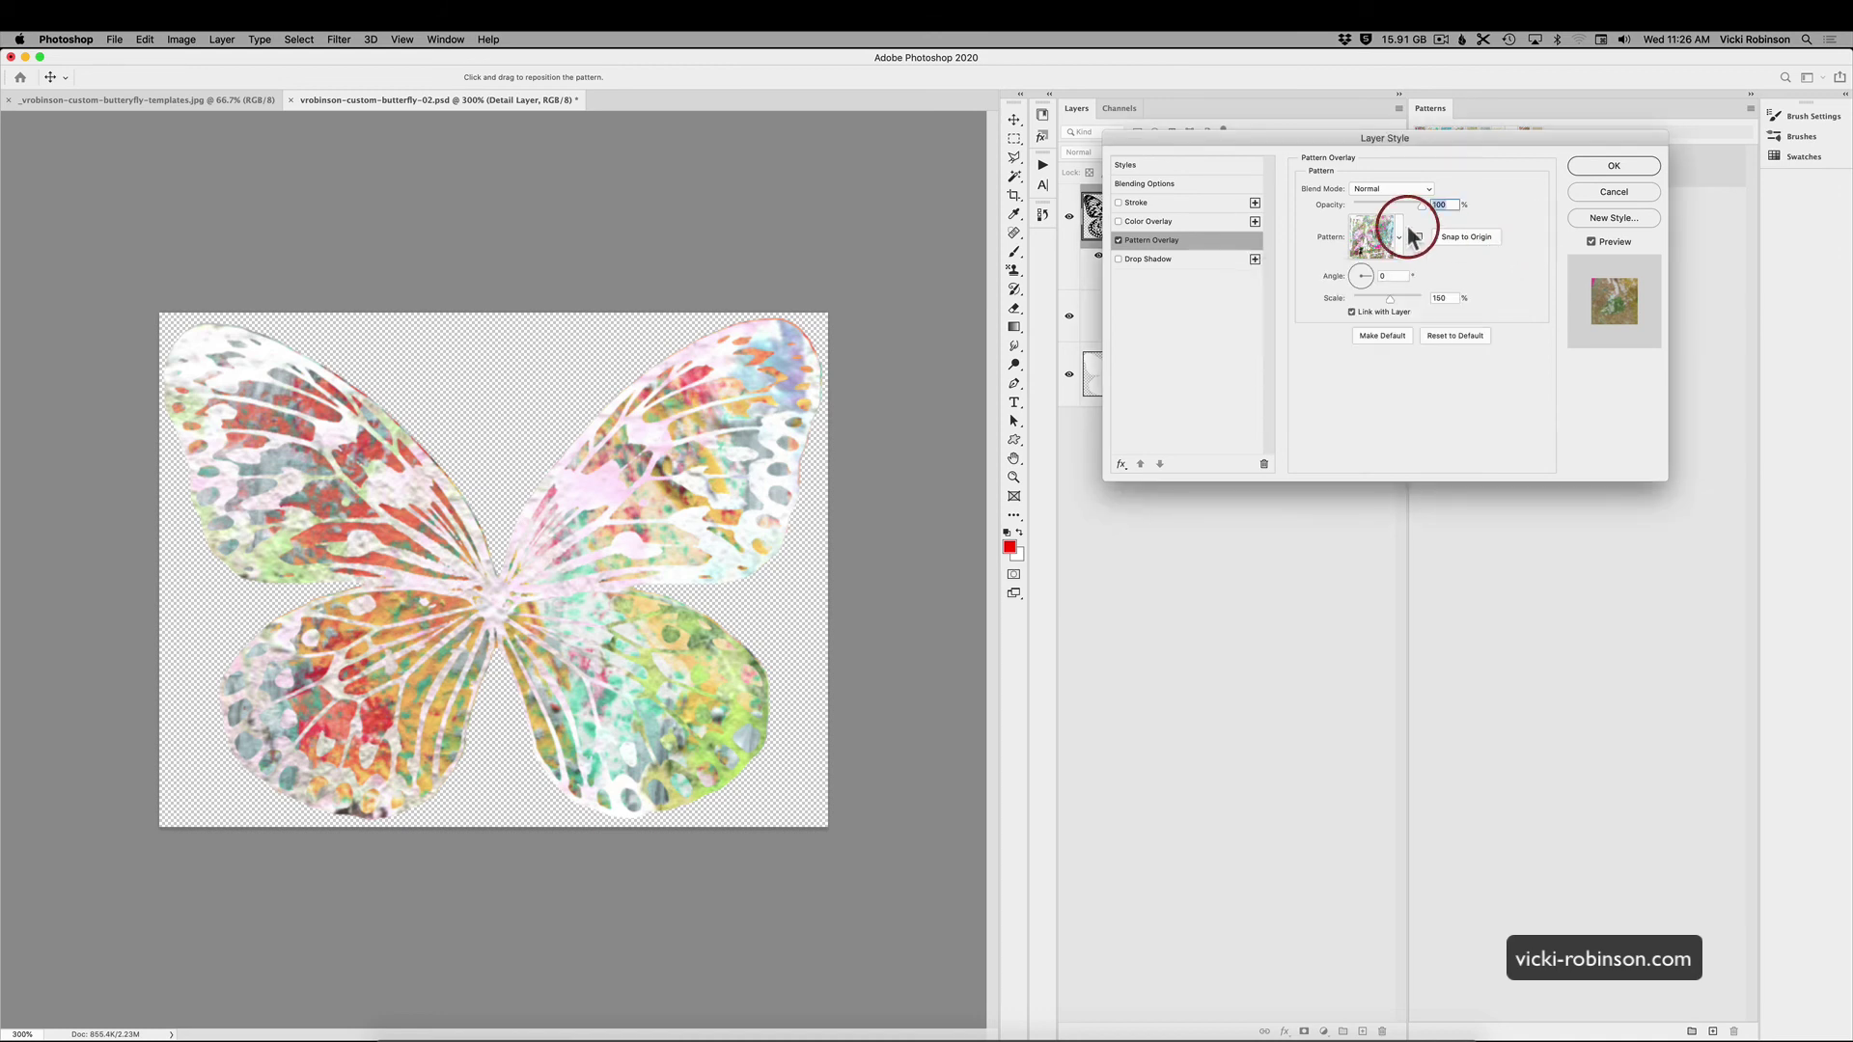
{"action": "left_click", "coordinate": [1118, 241]}
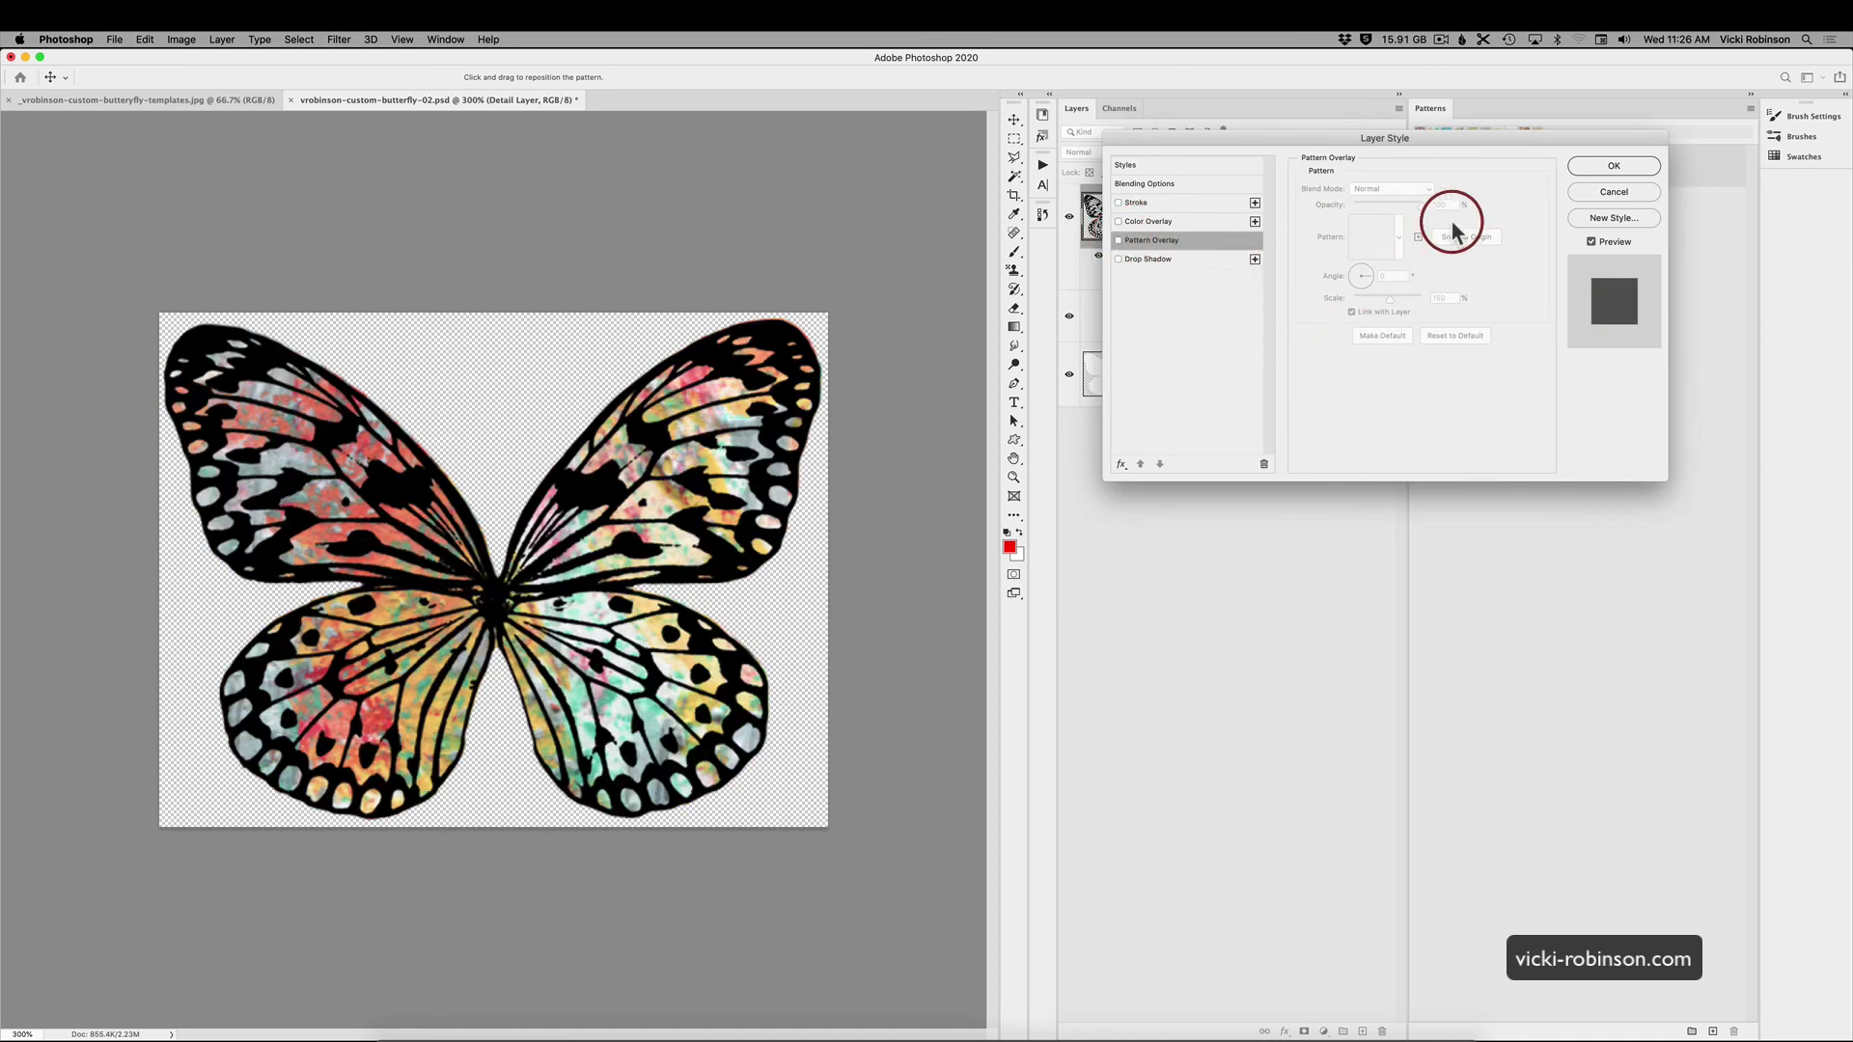
{"action": "left_click", "coordinate": [1606, 168]}
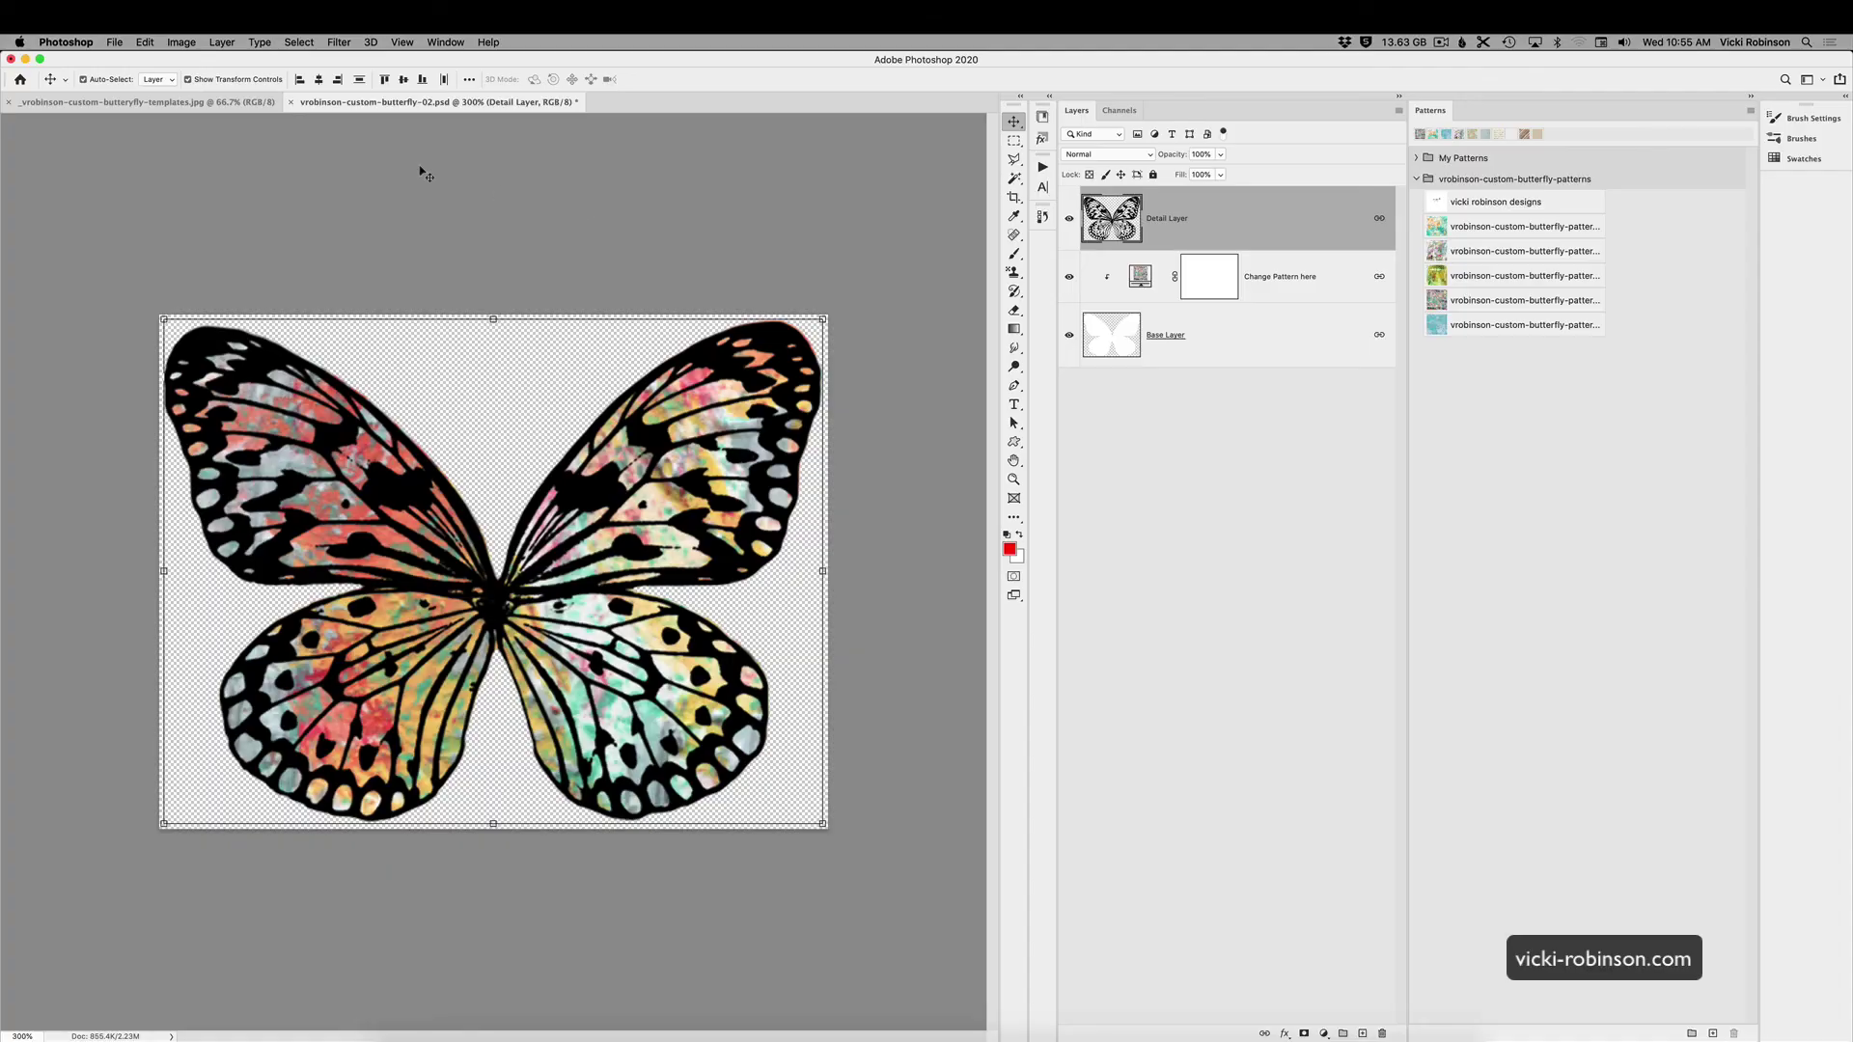
- Switch to the open butterfly templates preview image to view the template and pattern examples
{"action": "left_click", "coordinate": [219, 102]}
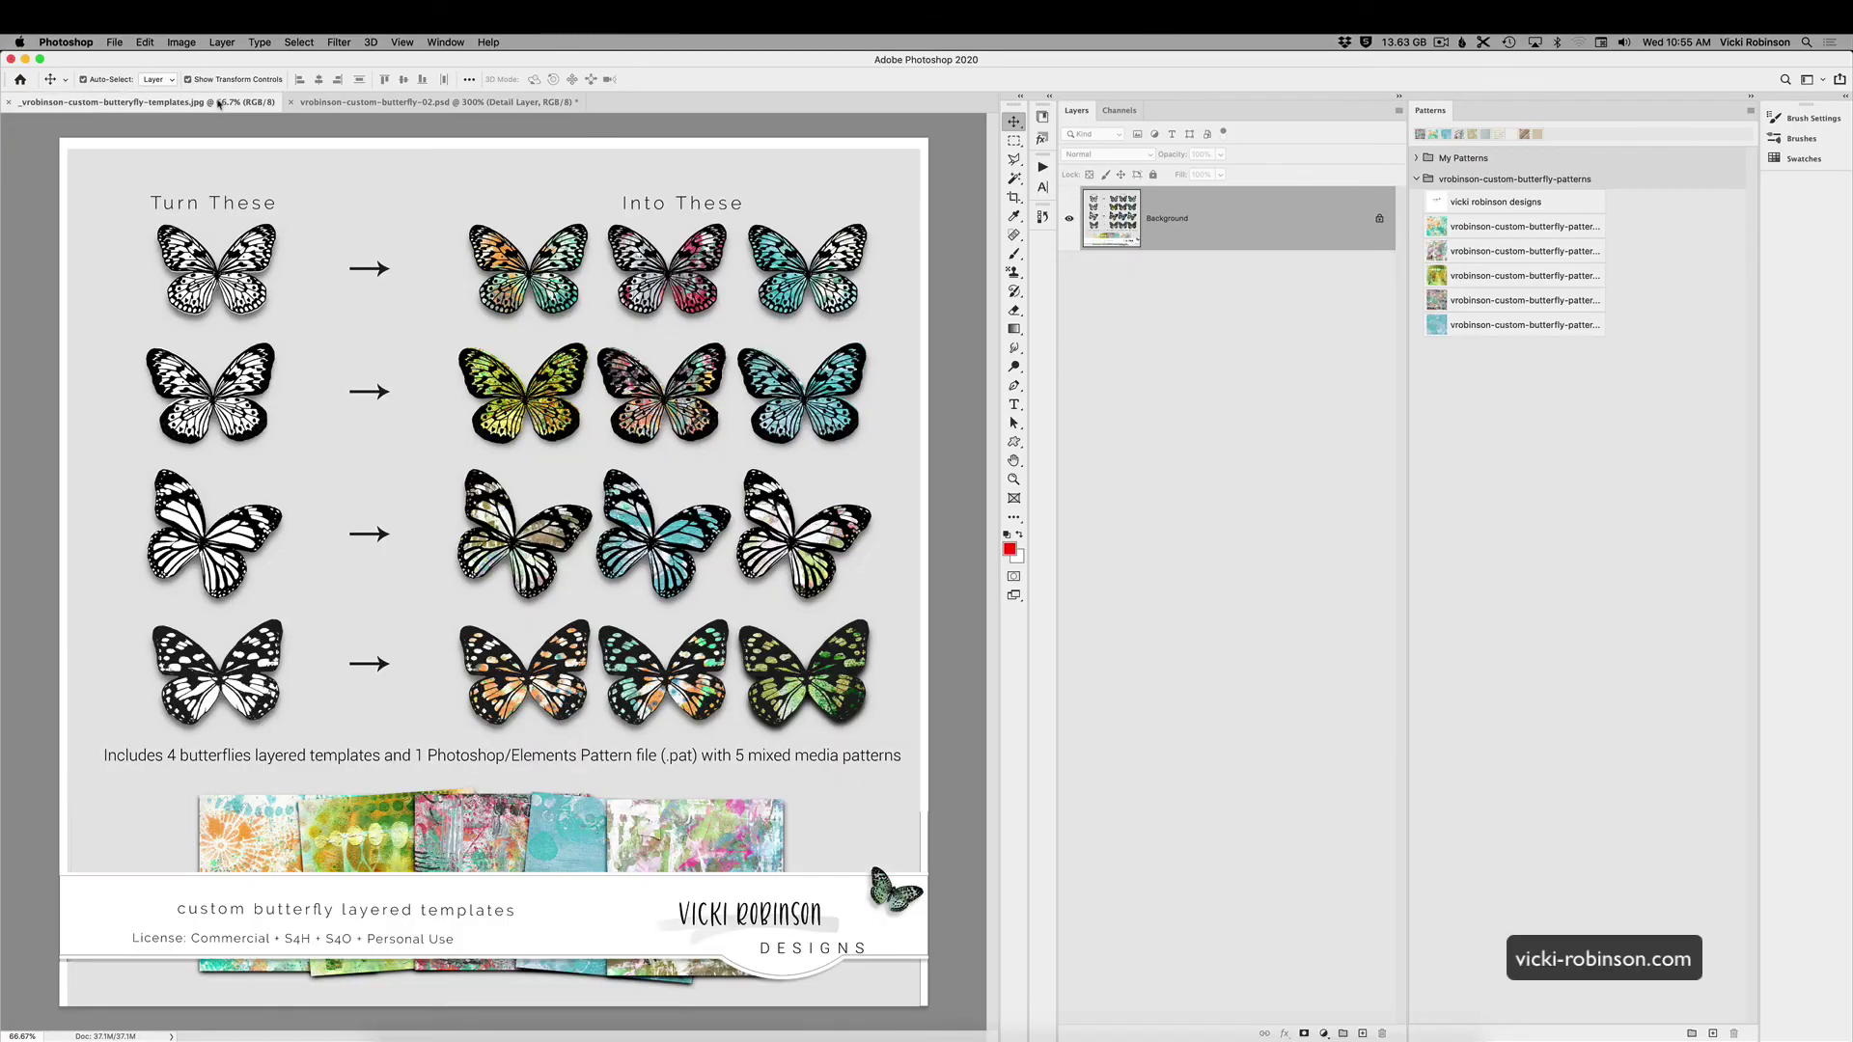